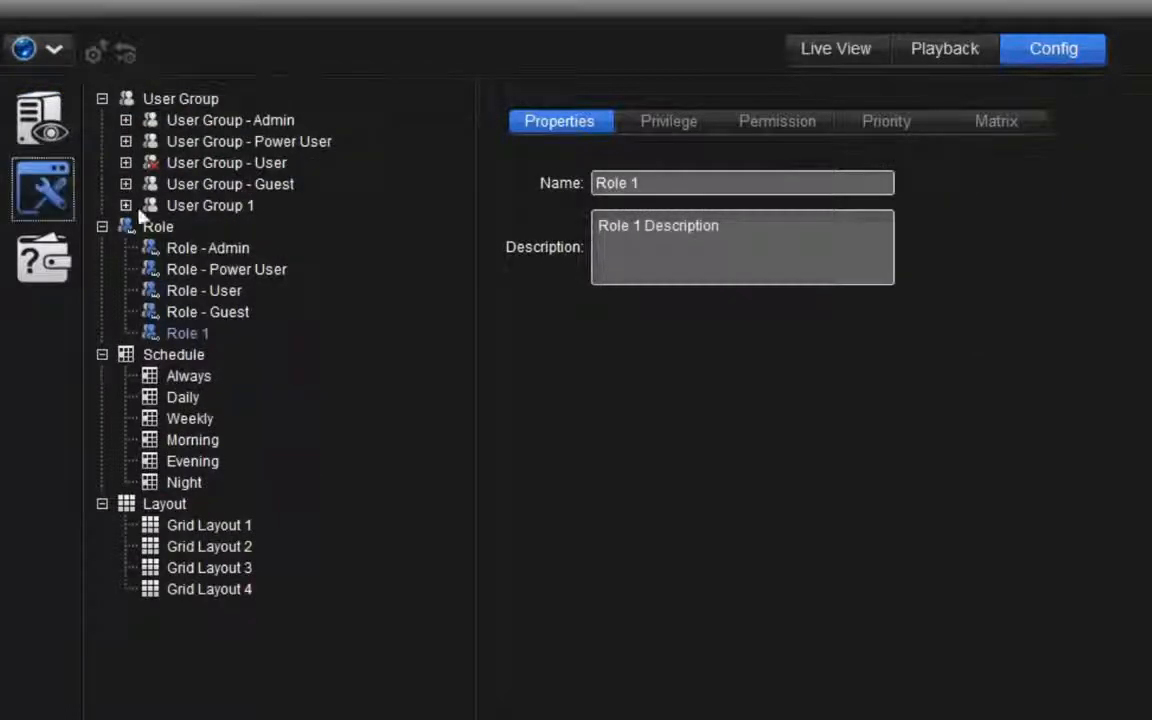
Add a new role named guard
{"action": "left_click", "coordinate": [157, 227]}
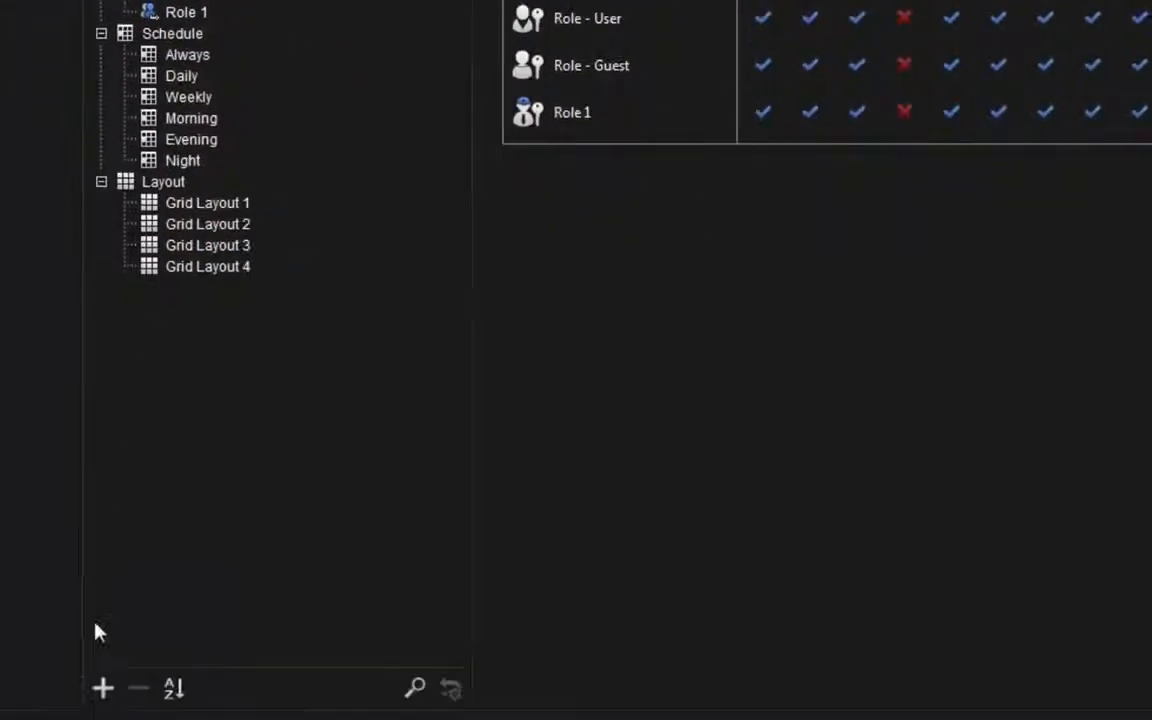
{"action": "left_click", "coordinate": [103, 688]}
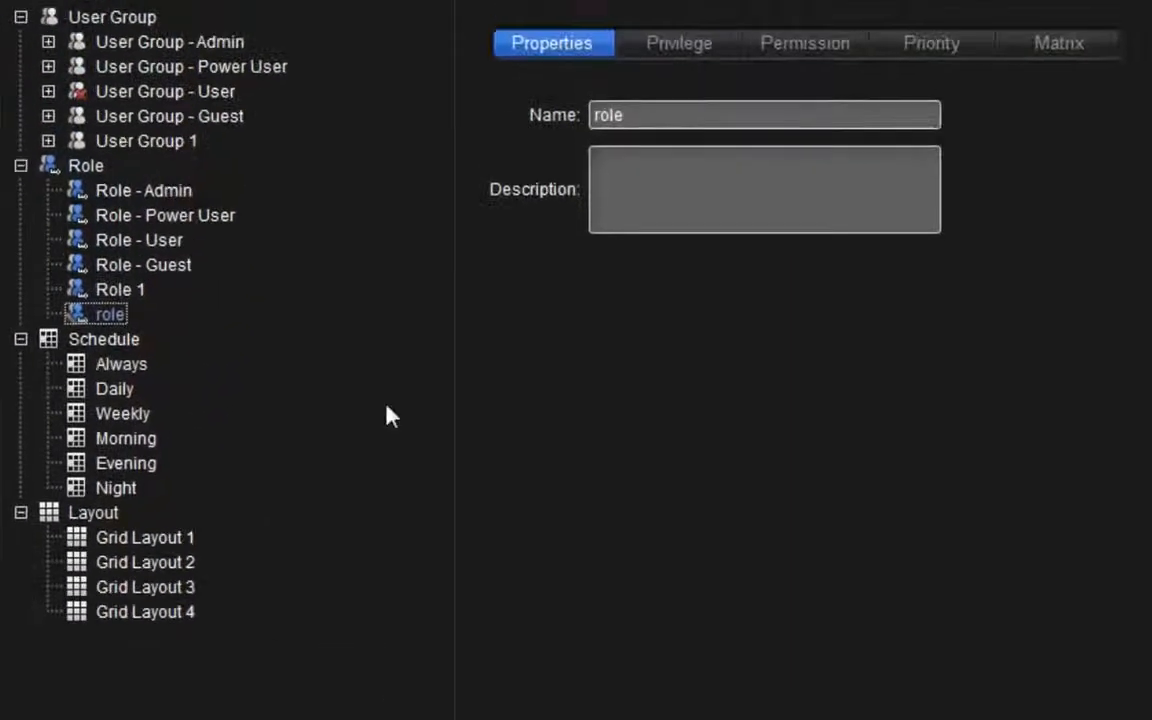
{"action": "double_click", "coordinate": [643, 113]}
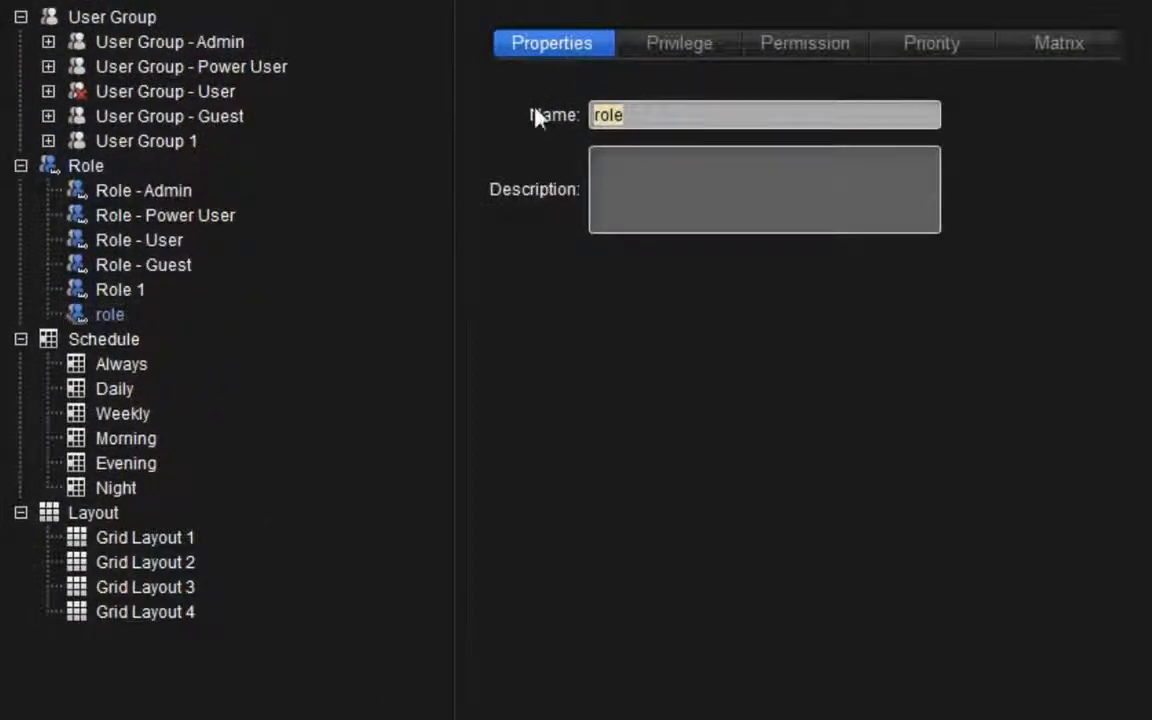
{"action": "type", "text": "guard"}
{"action": "left_click", "coordinate": [626, 203]}
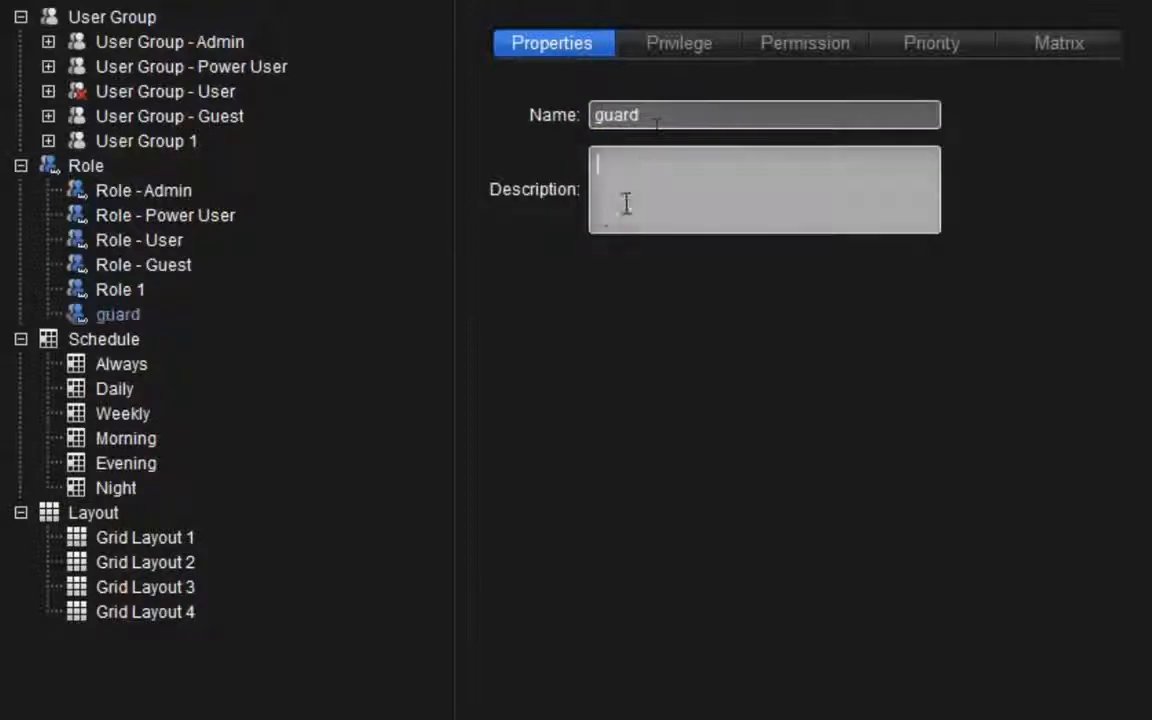
Clear the guard role's Config privileges and uncheck the Export video and metadata transaction privilege
{"action": "left_click", "coordinate": [702, 48]}
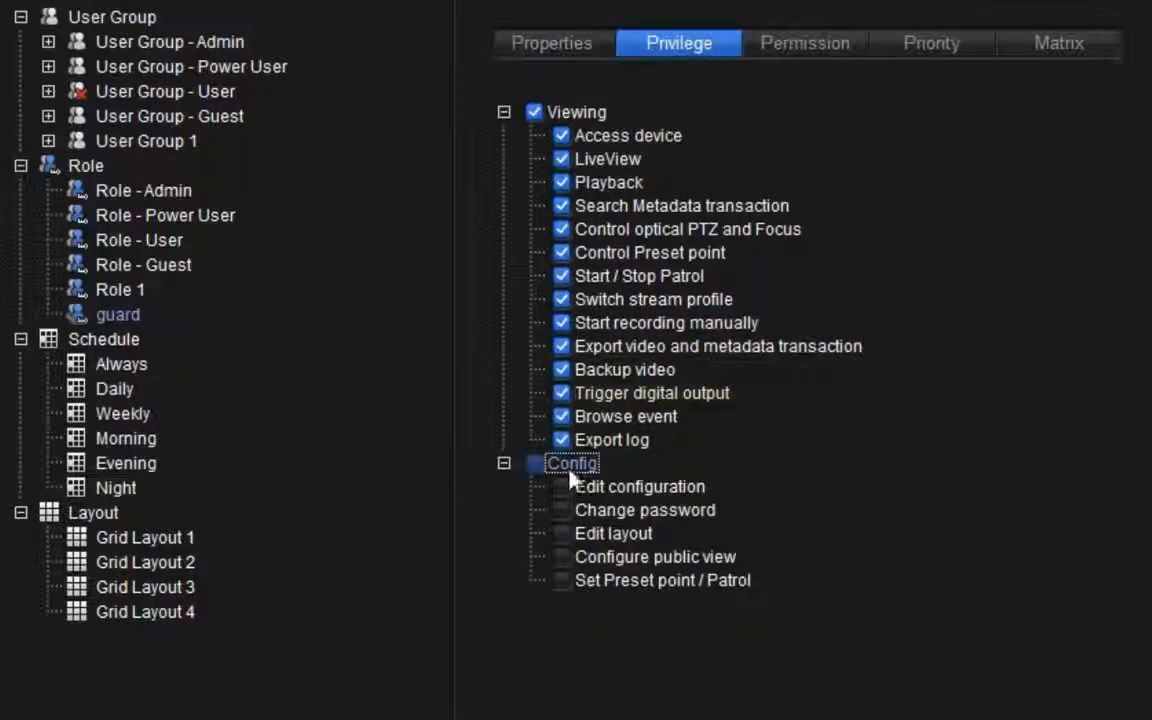
{"action": "left_click", "coordinate": [533, 464]}
{"action": "left_click", "coordinate": [530, 465]}
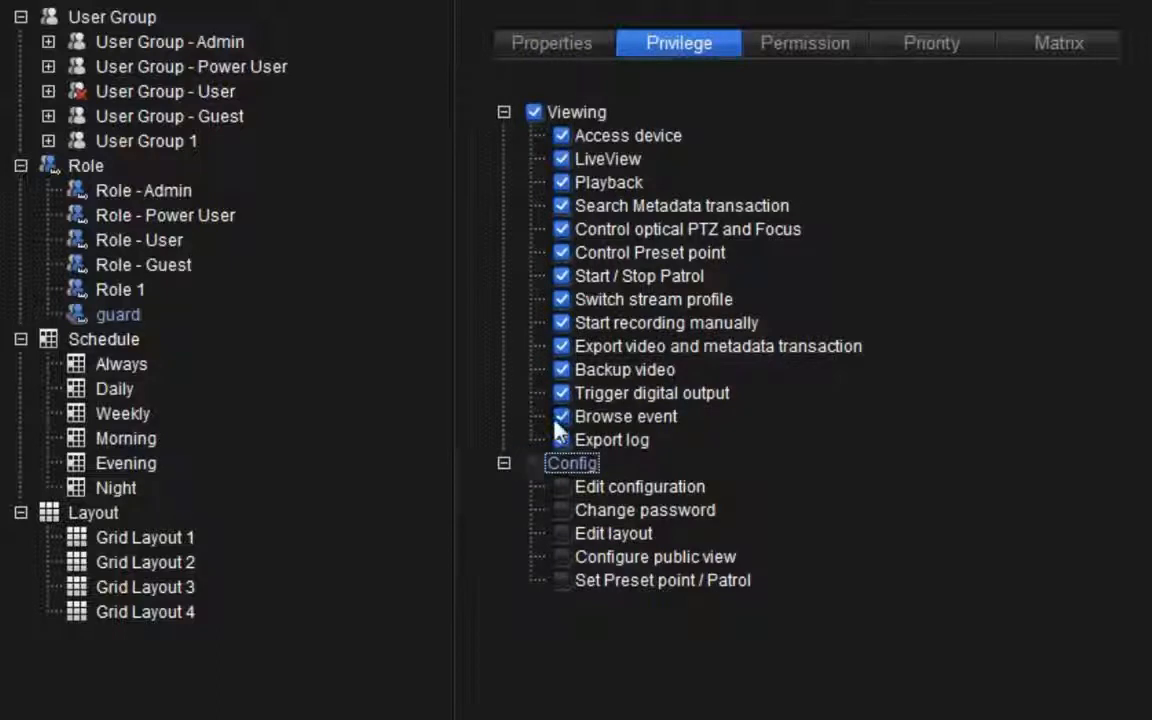
{"action": "left_click", "coordinate": [562, 347]}
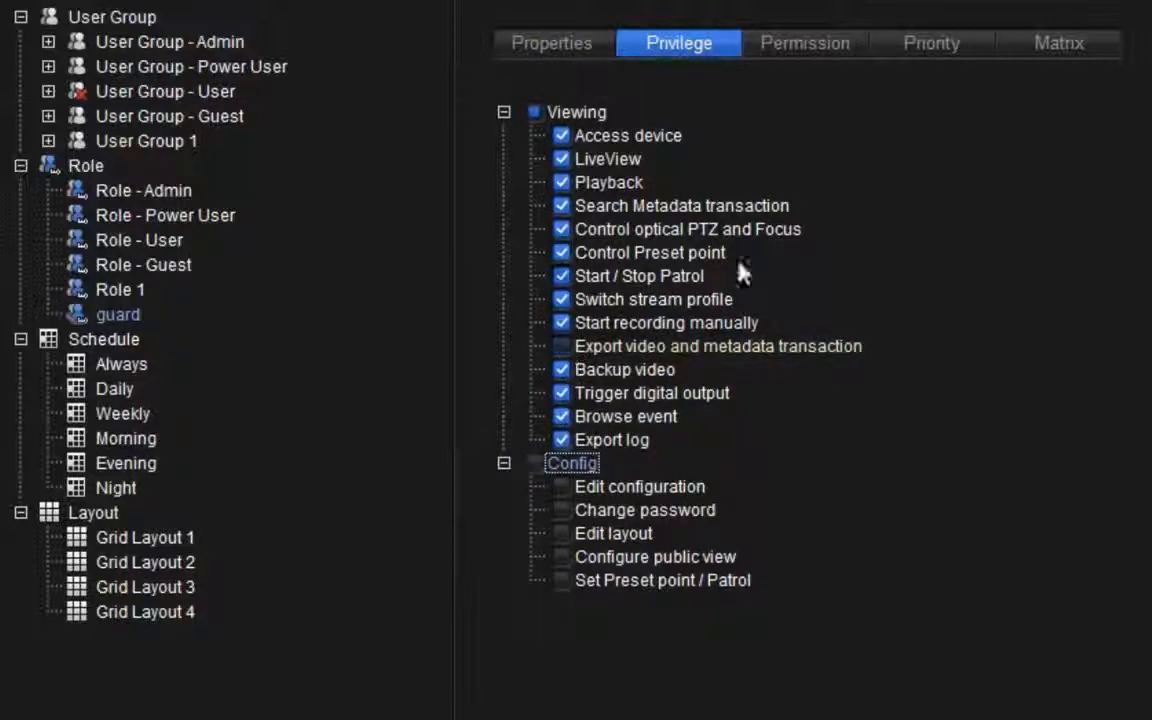
Browse the role's device permission list, filtering it by different device types and returning to All
{"action": "left_click", "coordinate": [837, 60]}
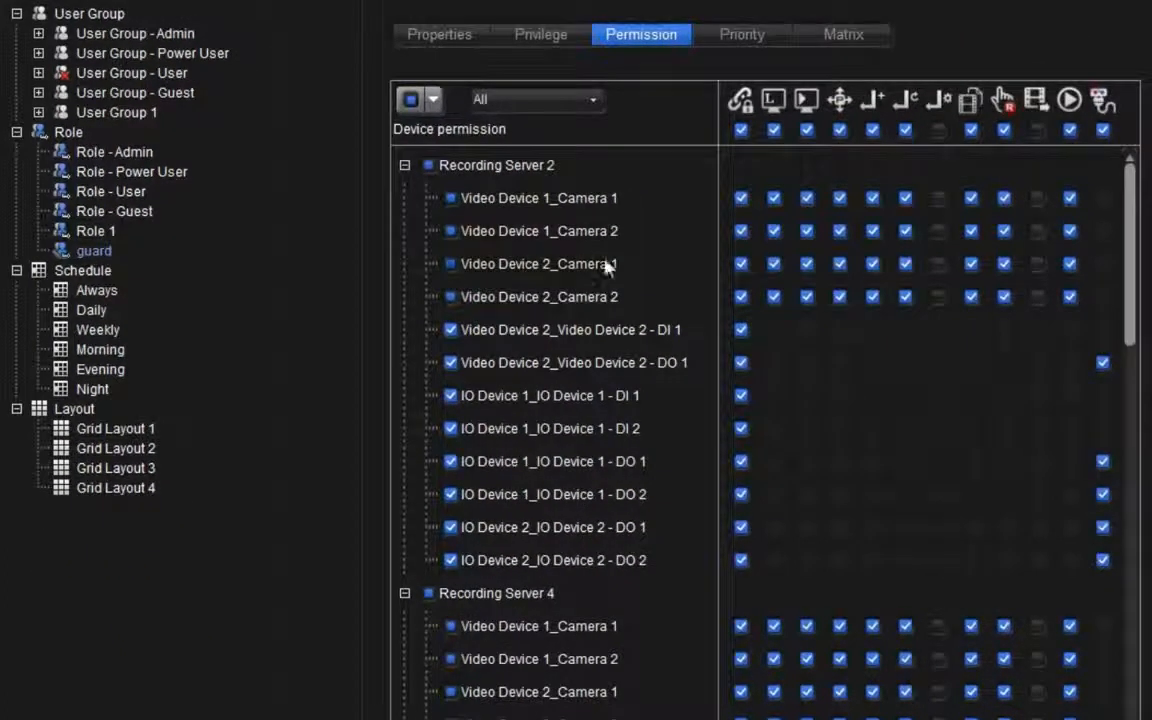
{"action": "scroll", "coordinate": [609, 360], "scroll_direction": "down", "scroll_amount": 5}
{"action": "scroll", "coordinate": [606, 395], "scroll_direction": "down", "scroll_amount": 10}
{"action": "scroll", "coordinate": [604, 468], "scroll_direction": "up", "scroll_amount": 10}
{"action": "scroll", "coordinate": [612, 568], "scroll_direction": "up", "scroll_amount": 5}
{"action": "left_click", "coordinate": [591, 100]}
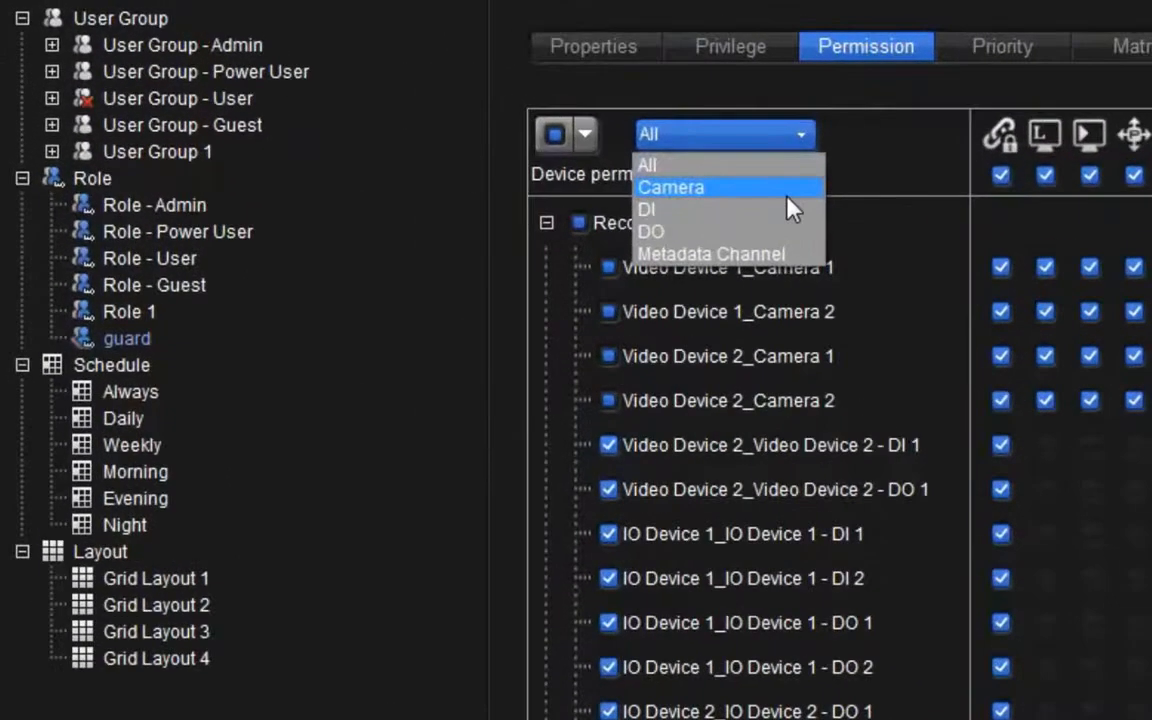
{"action": "left_click", "coordinate": [592, 143]}
{"action": "left_click", "coordinate": [790, 153]}
{"action": "left_click", "coordinate": [777, 216]}
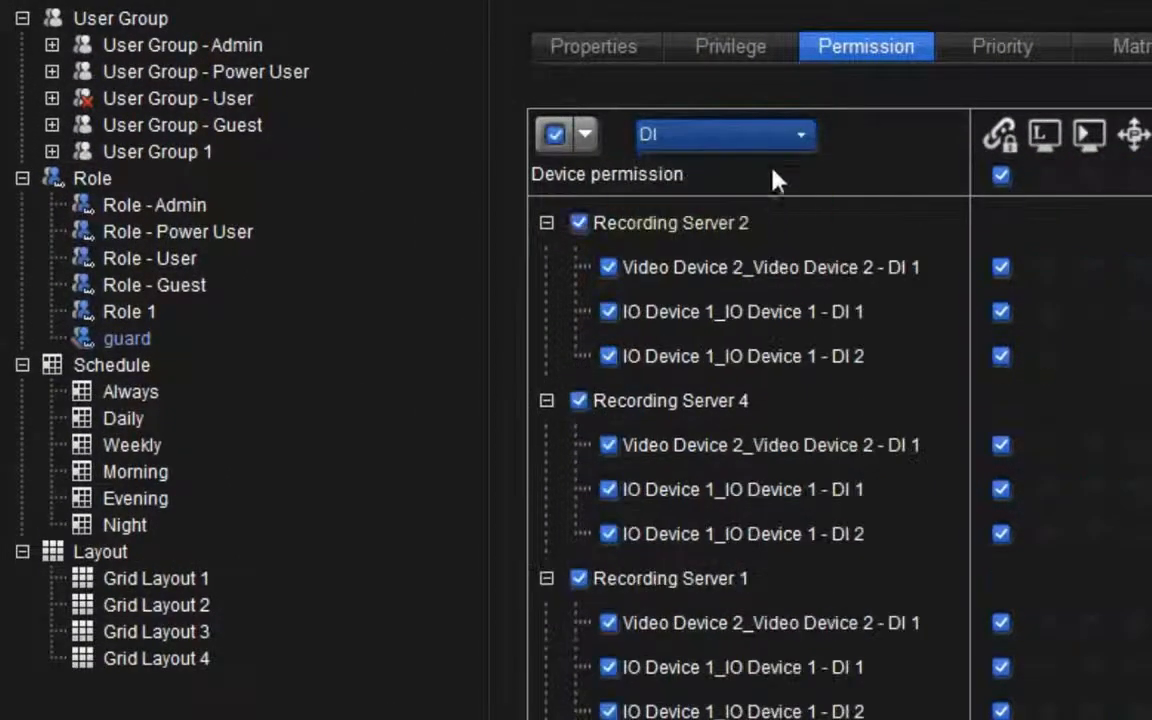
{"action": "left_click", "coordinate": [774, 147]}
{"action": "left_click", "coordinate": [763, 166]}
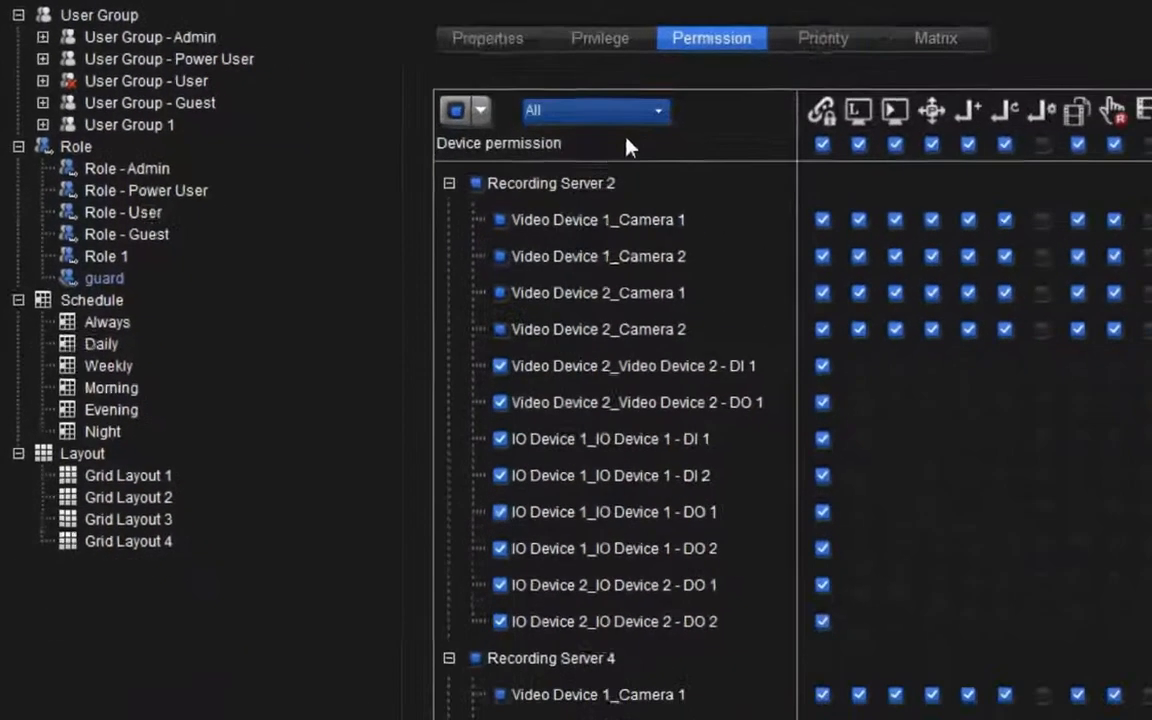
Grant the guard role every device permission on all devices
{"action": "left_click", "coordinate": [500, 219]}
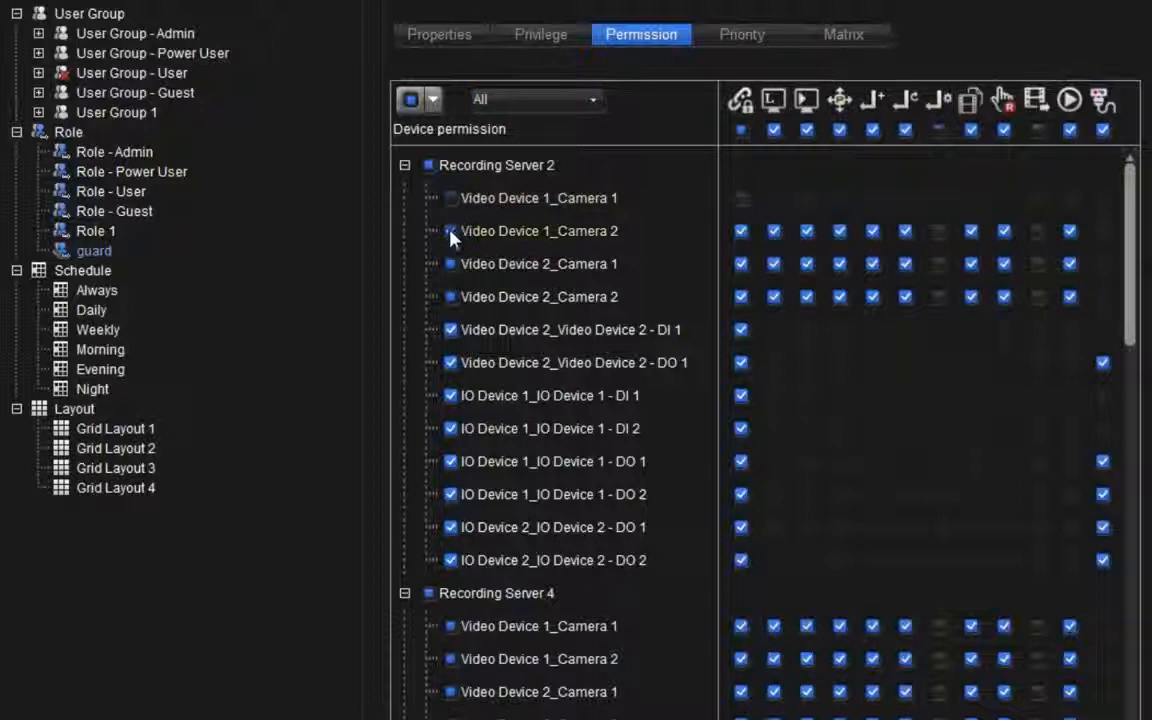
{"action": "left_click", "coordinate": [451, 233]}
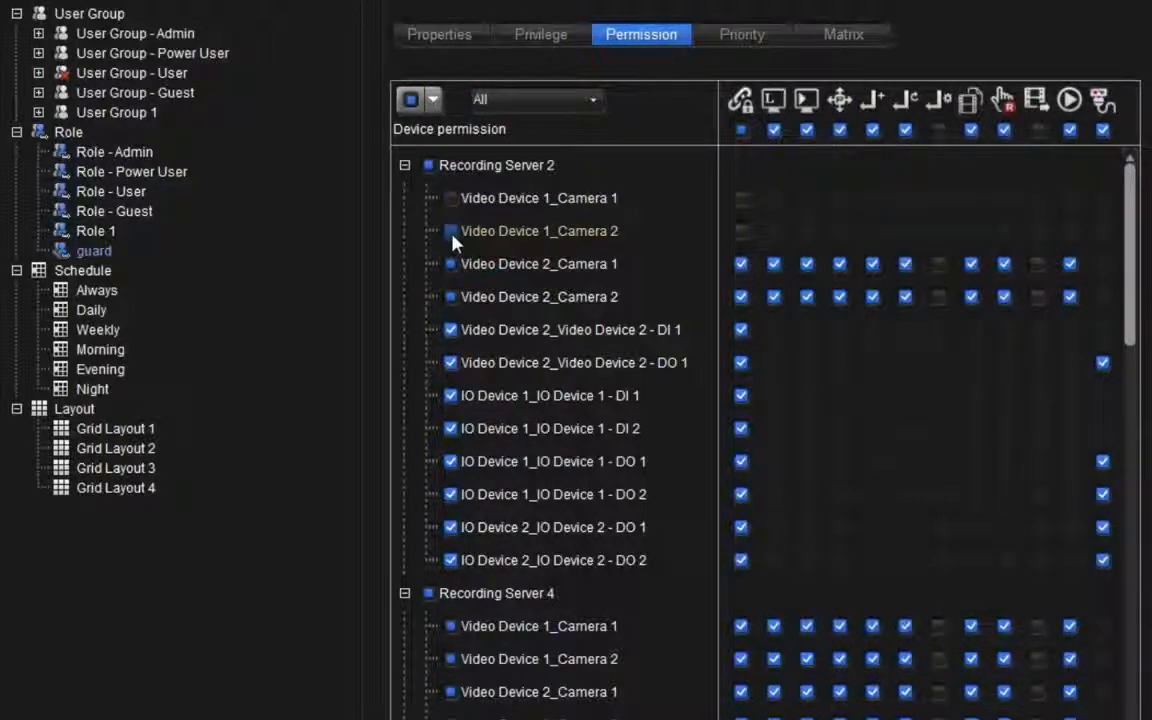
{"action": "left_click", "coordinate": [410, 101]}
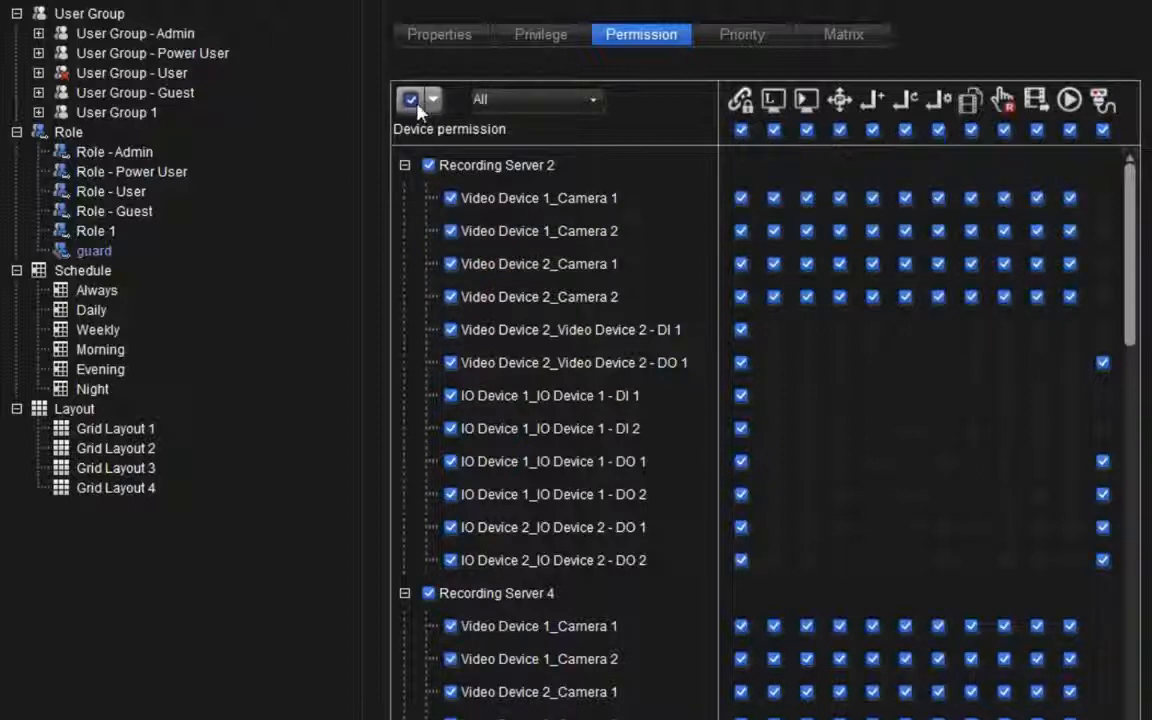
{"action": "left_click", "coordinate": [433, 99]}
{"action": "left_click", "coordinate": [438, 152]}
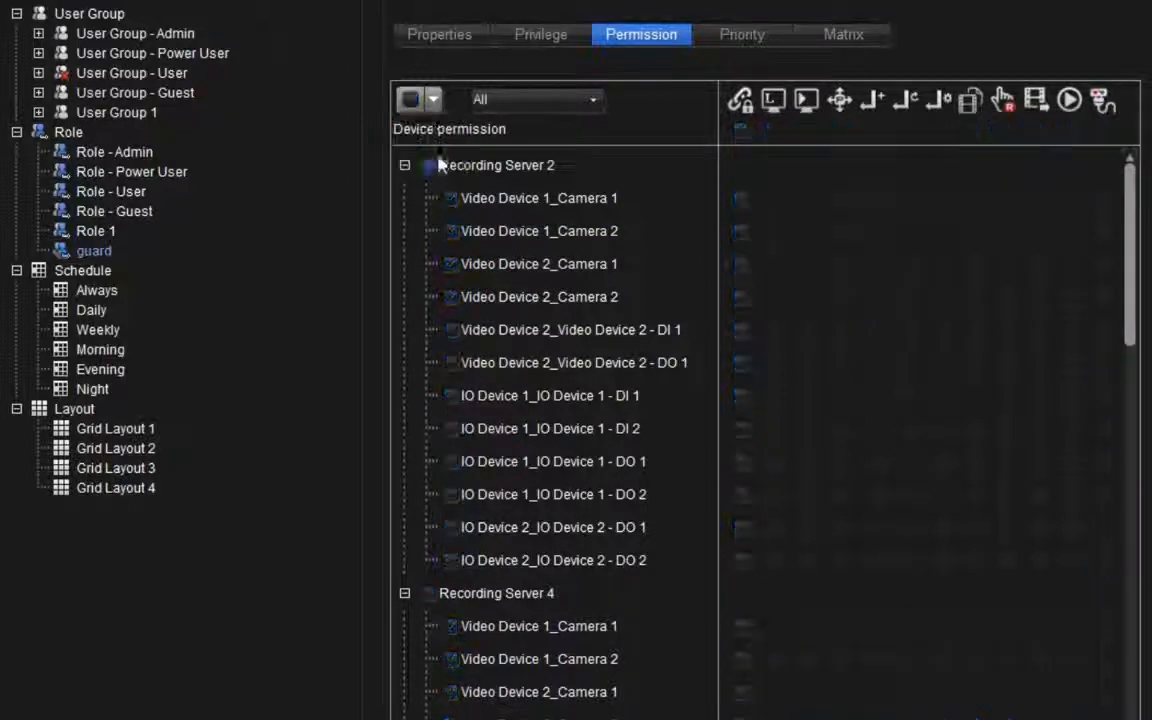
{"action": "left_click", "coordinate": [414, 105]}
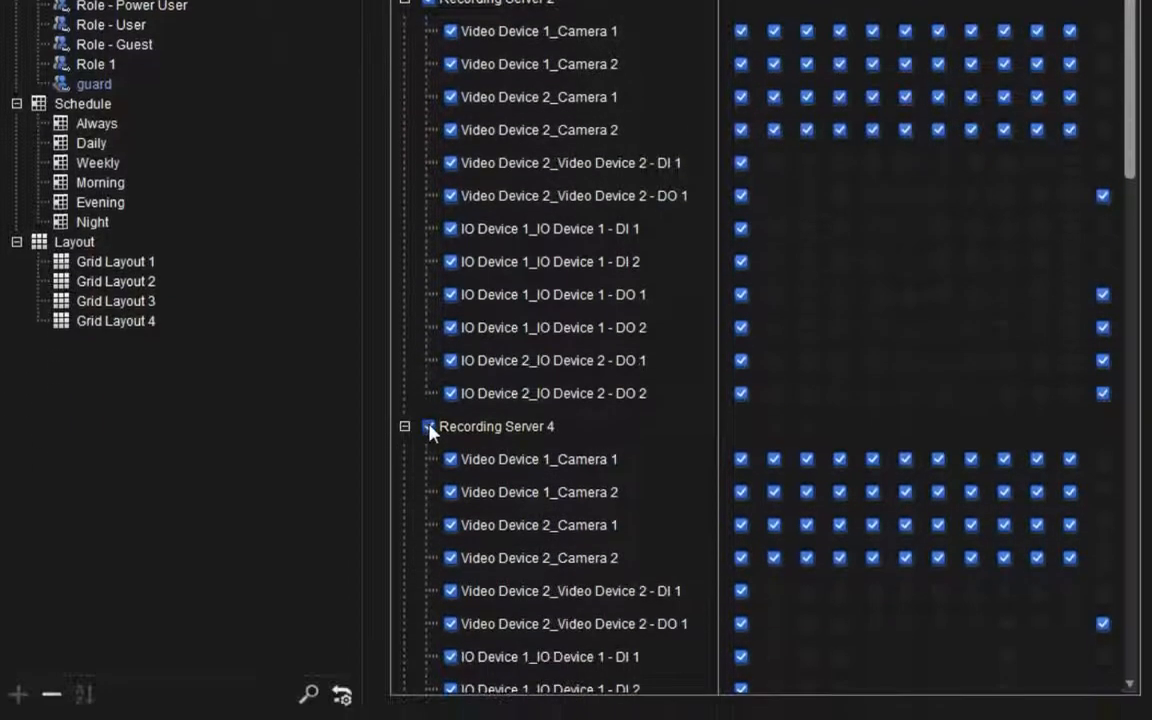
Revoke Control Preset point and Start / Stop Patrol permissions for all cameras, and Playback for Video Device 1_Camera 1
{"action": "left_click", "coordinate": [429, 593]}
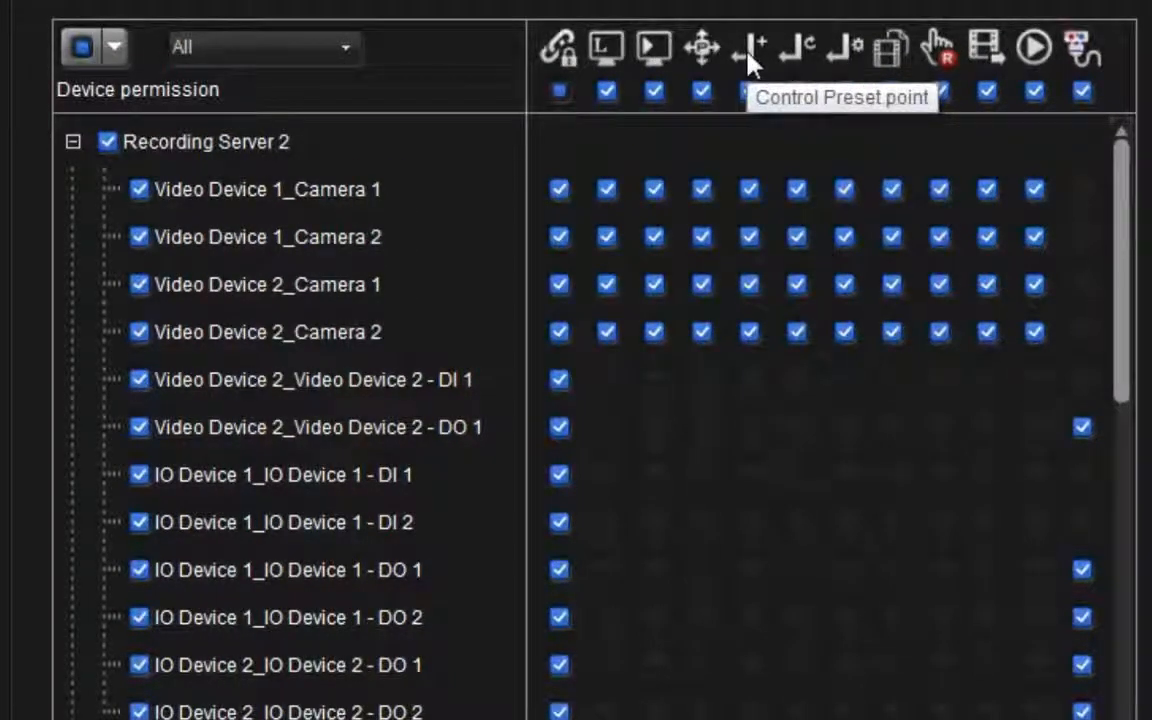
{"action": "left_click", "coordinate": [751, 93]}
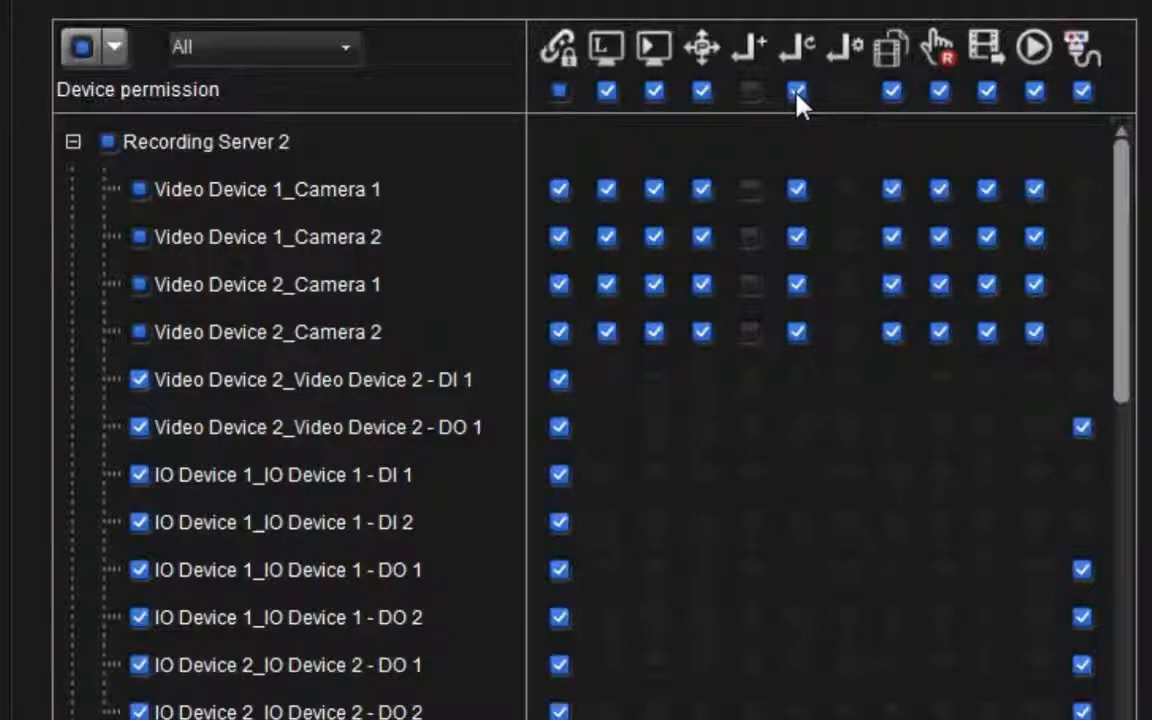
{"action": "left_click", "coordinate": [797, 92]}
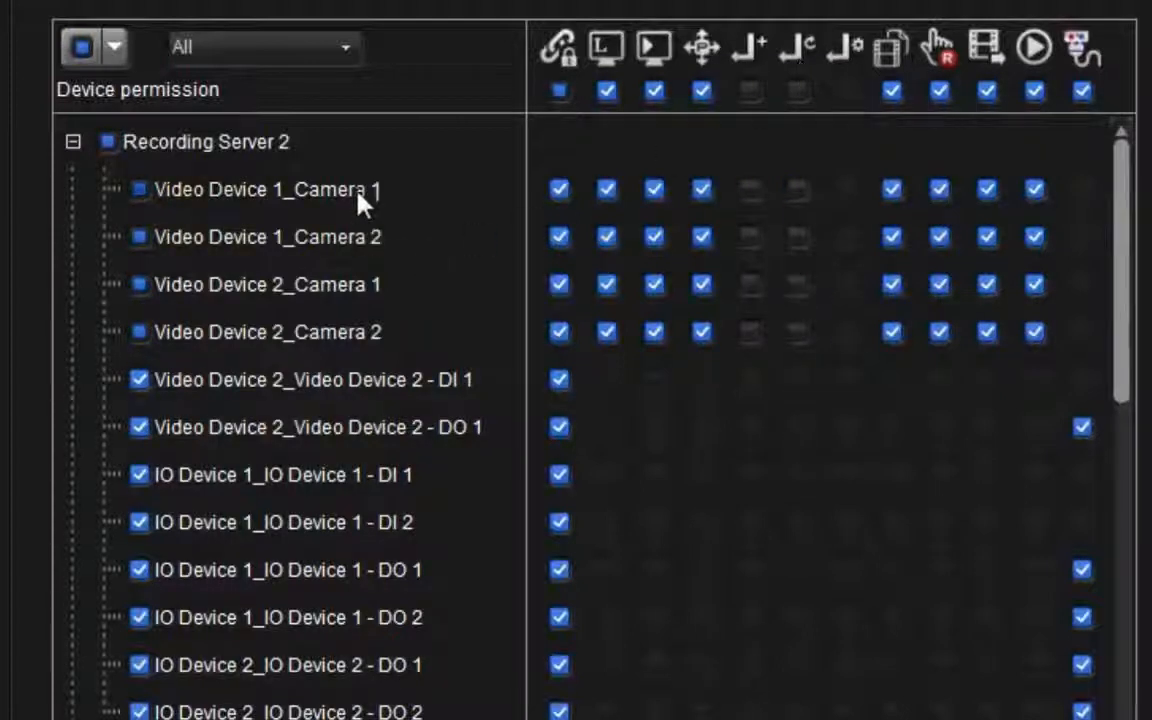
{"action": "left_click", "coordinate": [656, 192]}
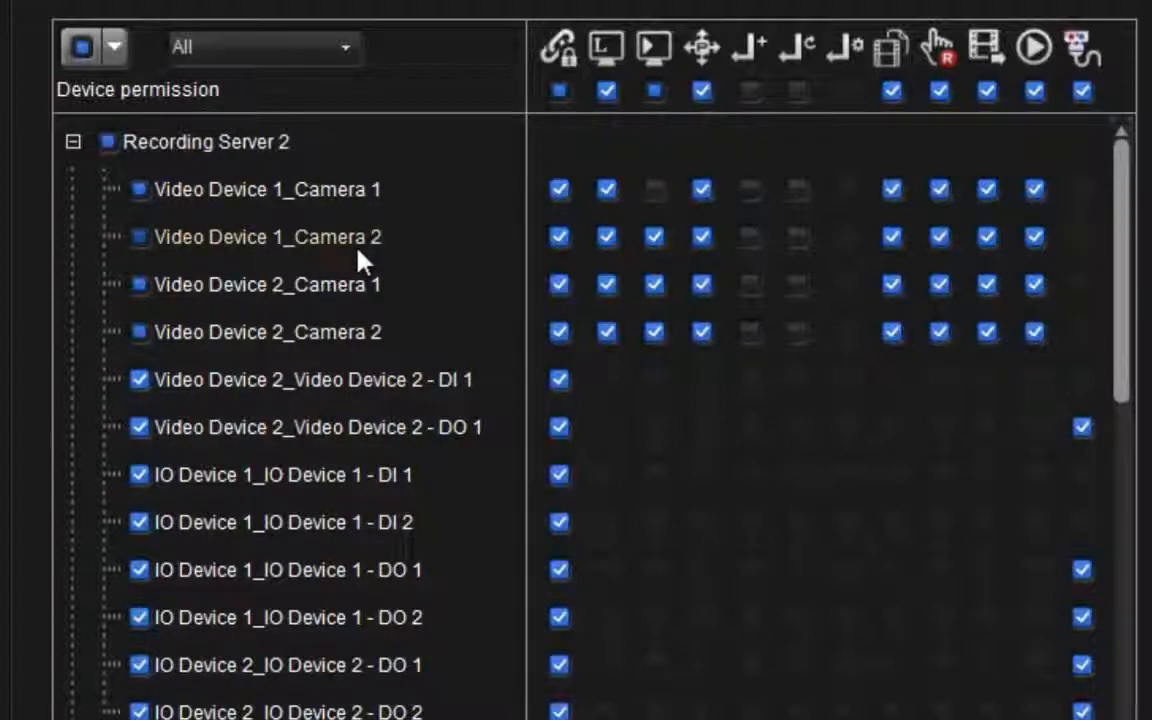
Re-enable the Control Preset point privilege for the guard role and review its device permissions
{"action": "left_click", "coordinate": [666, 46]}
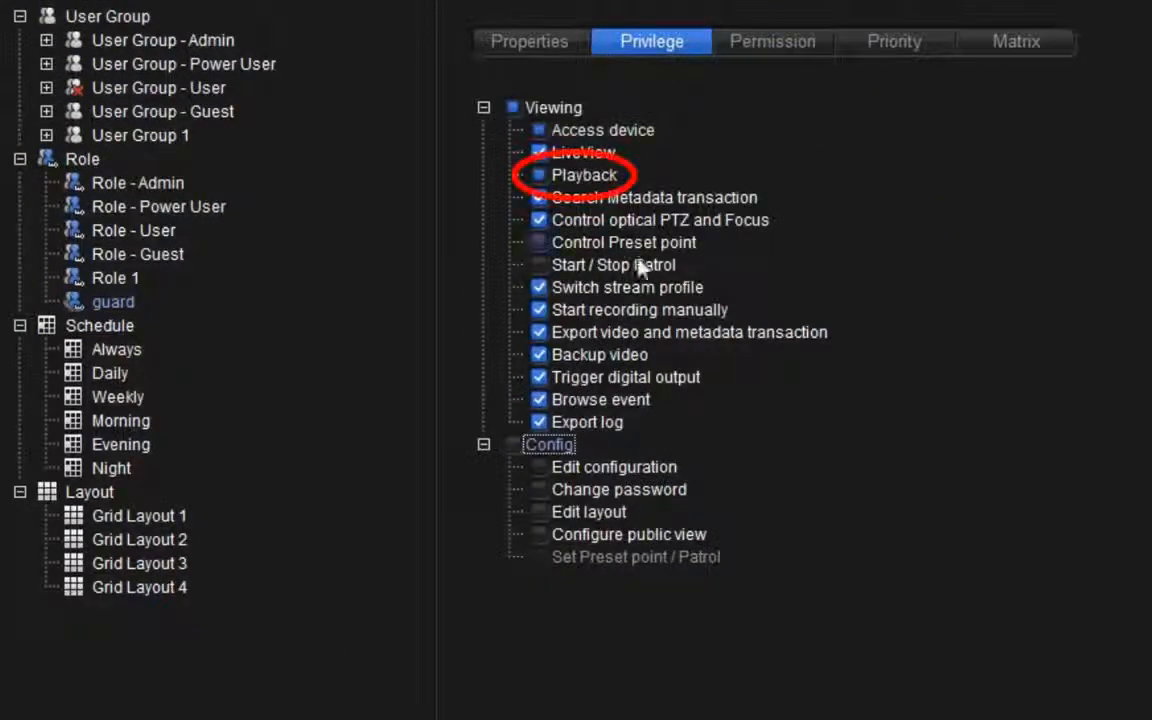
{"action": "left_click", "coordinate": [539, 242]}
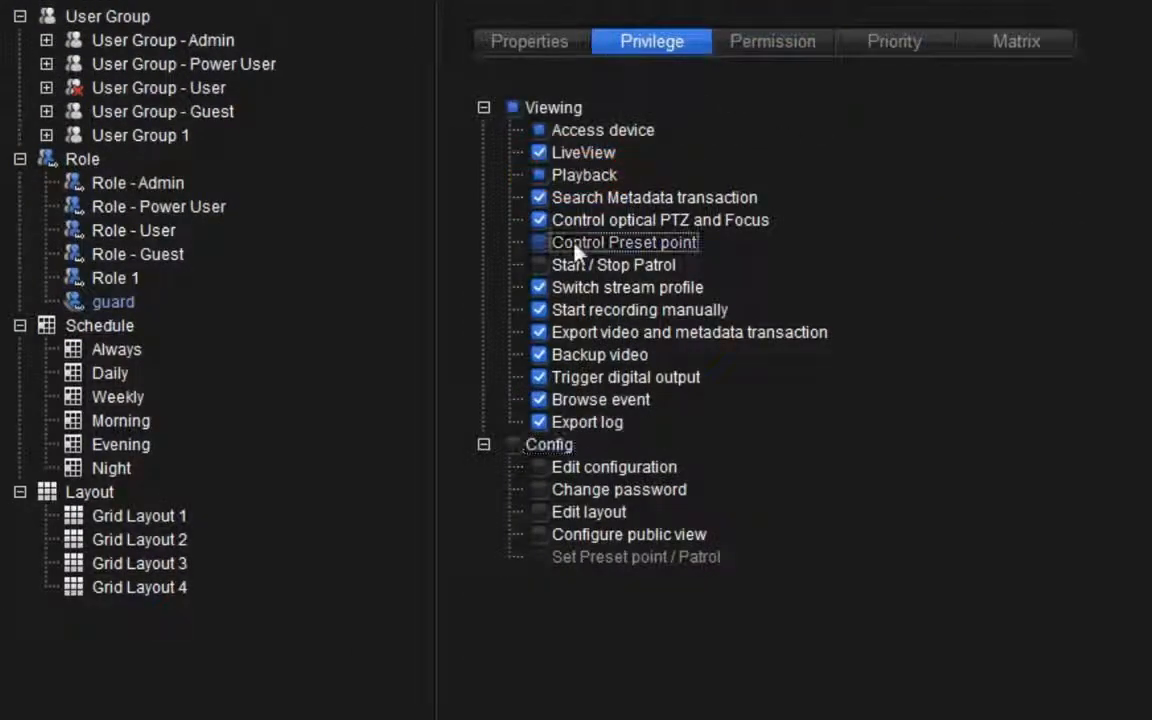
{"action": "left_click", "coordinate": [789, 46]}
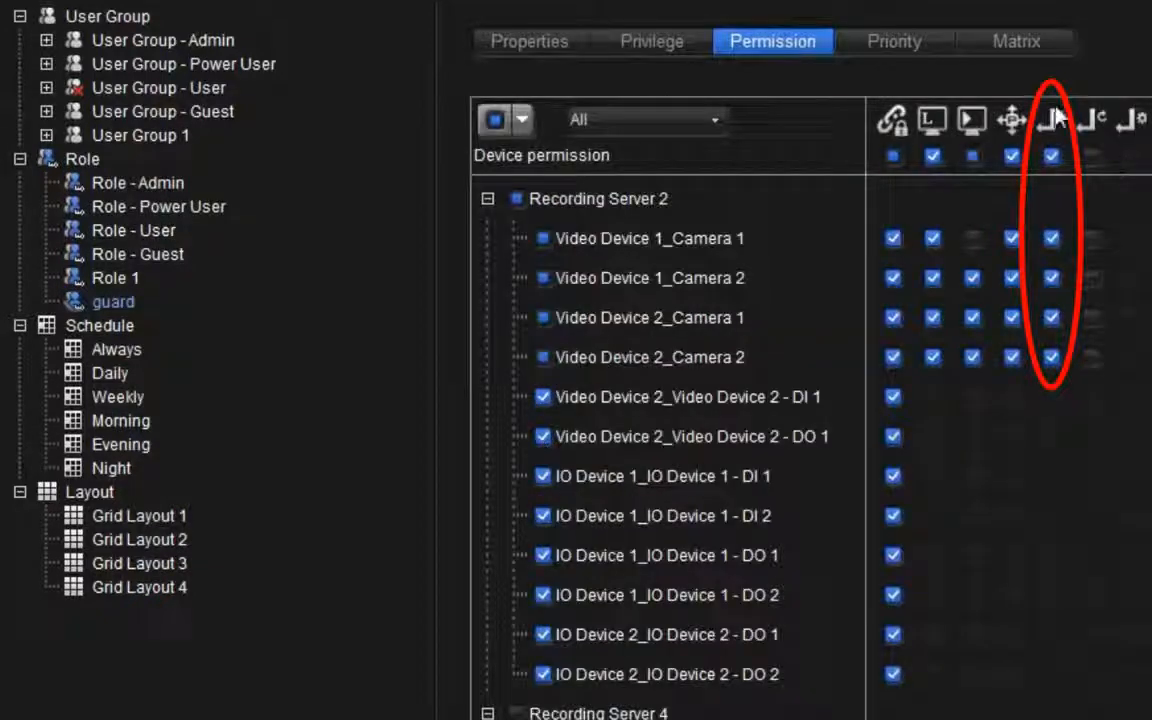
Set the guard role's PTZ/Preset/Patrol priority and Matrix priority both to 1
{"action": "left_click", "coordinate": [930, 46]}
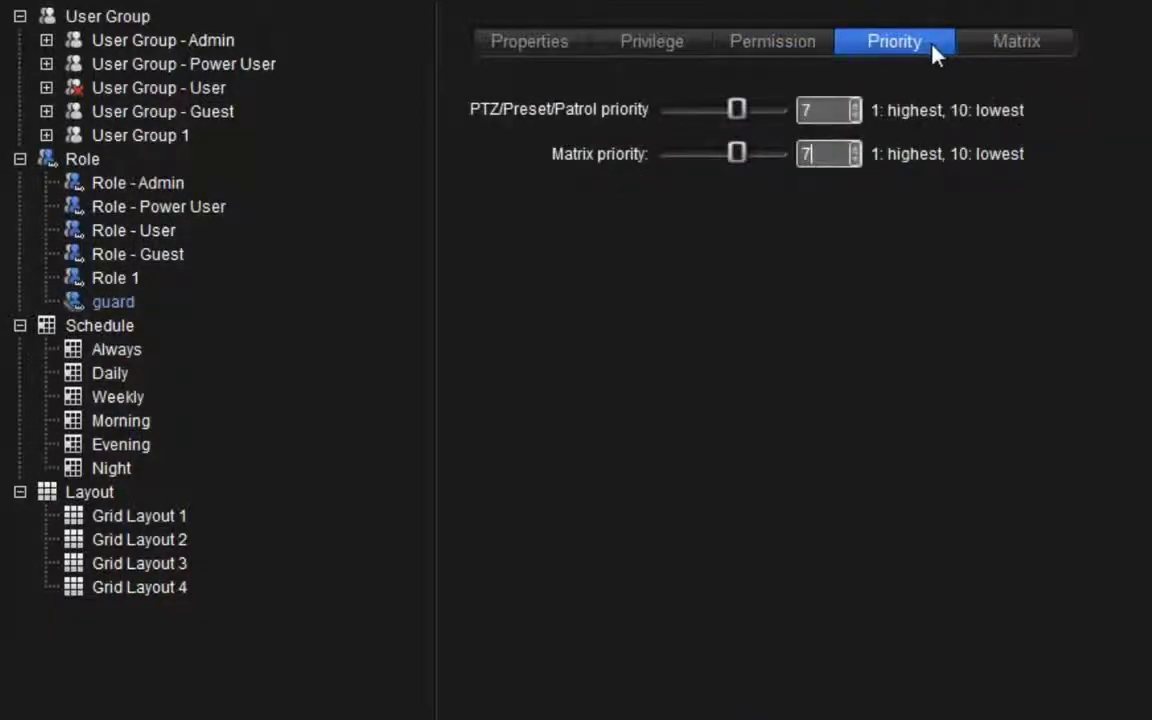
{"action": "mouse_move", "coordinate": [740, 110]}
{"action": "left_mouse_down"}
{"action": "mouse_move", "coordinate": [694, 108]}
{"action": "mouse_move", "coordinate": [744, 110]}
{"action": "left_mouse_up"}
{"action": "left_click_drag", "start_coordinate": [822, 114], "coordinate": [777, 113]}
{"action": "type", "text": "1"}
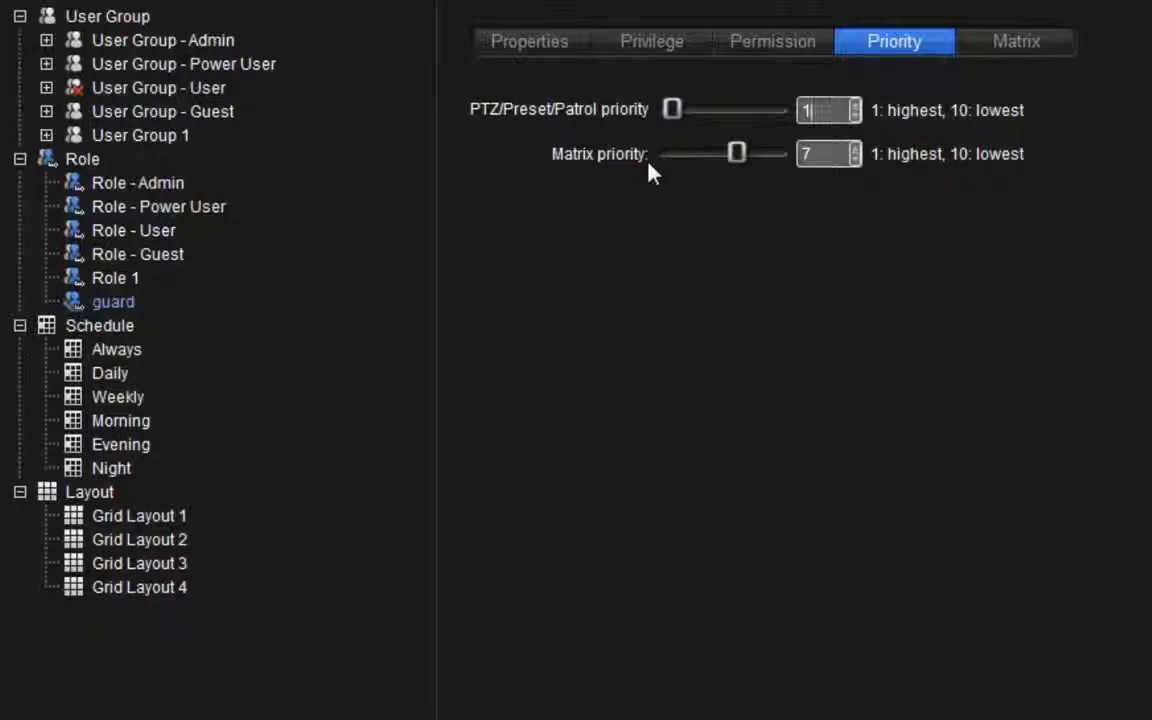
{"action": "key", "text": "Tab"}
{"action": "type", "text": "1"}
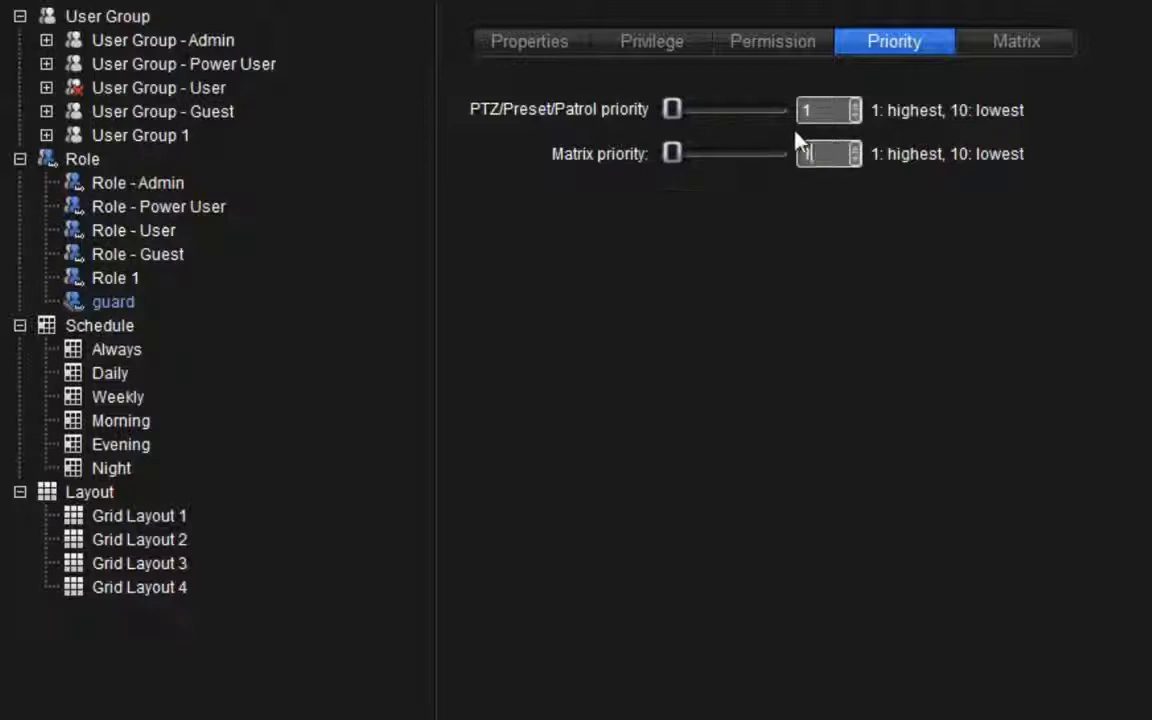
Allow control of Matrix 1 for the guard role and set its view profile to view profile 1
{"action": "left_click", "coordinate": [983, 58]}
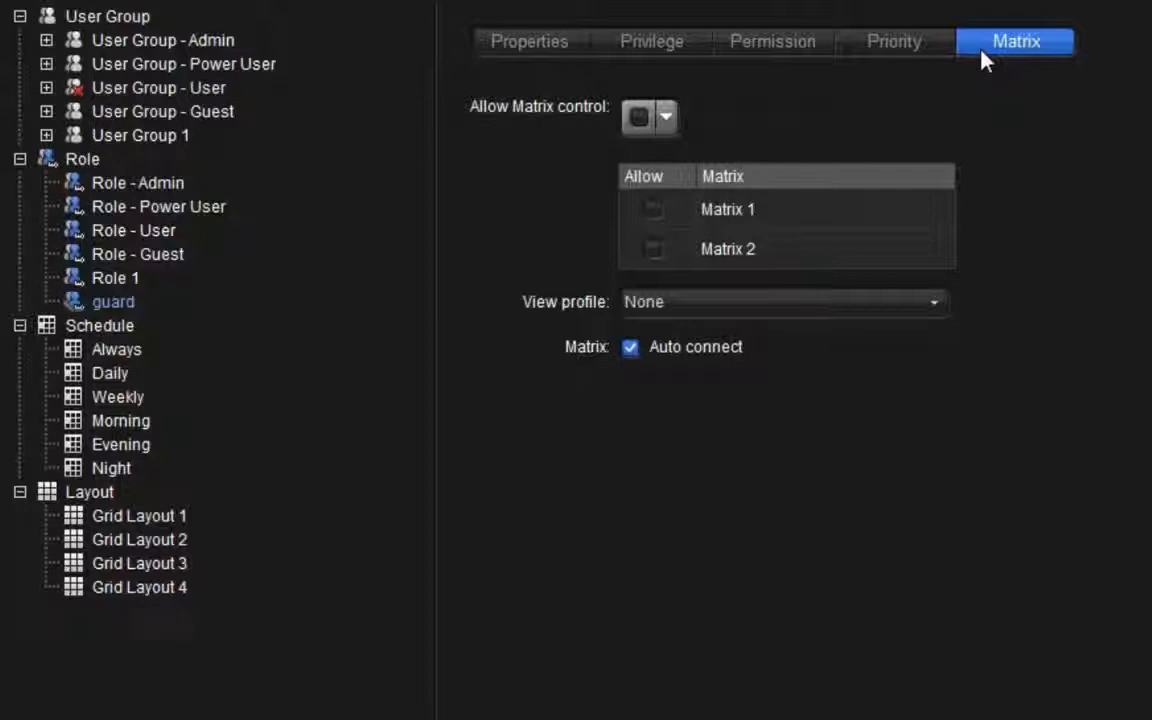
{"action": "left_click", "coordinate": [646, 217]}
{"action": "left_click", "coordinate": [733, 304]}
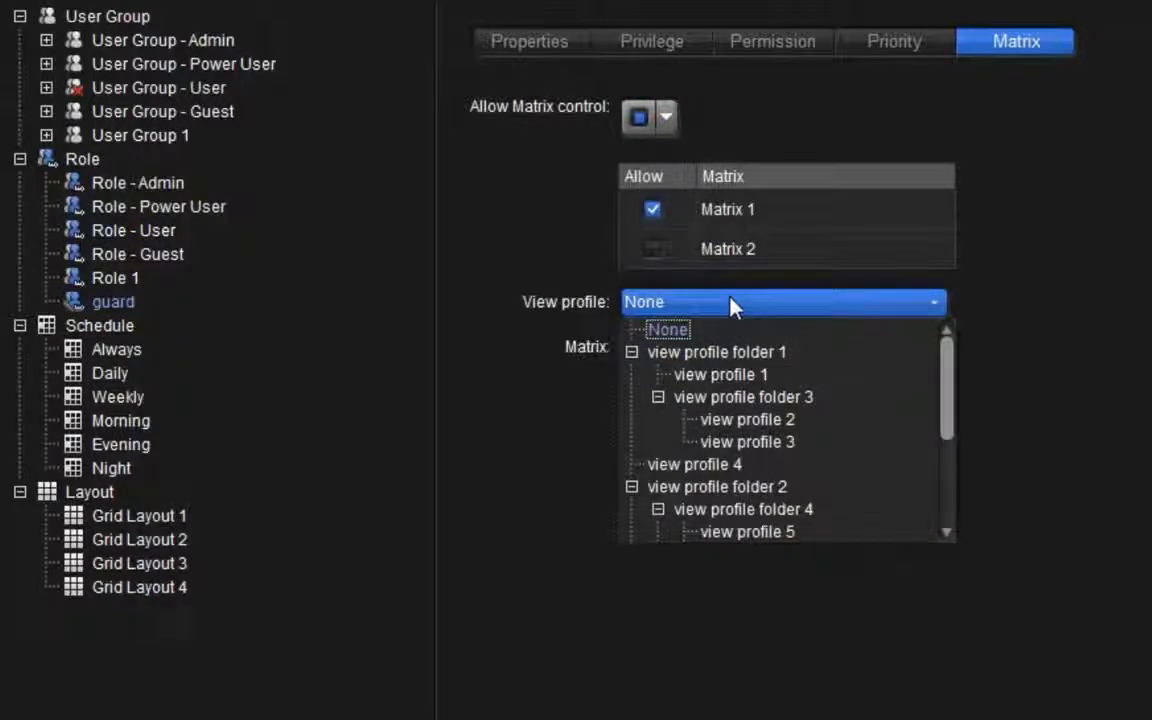
{"action": "left_click", "coordinate": [730, 374]}
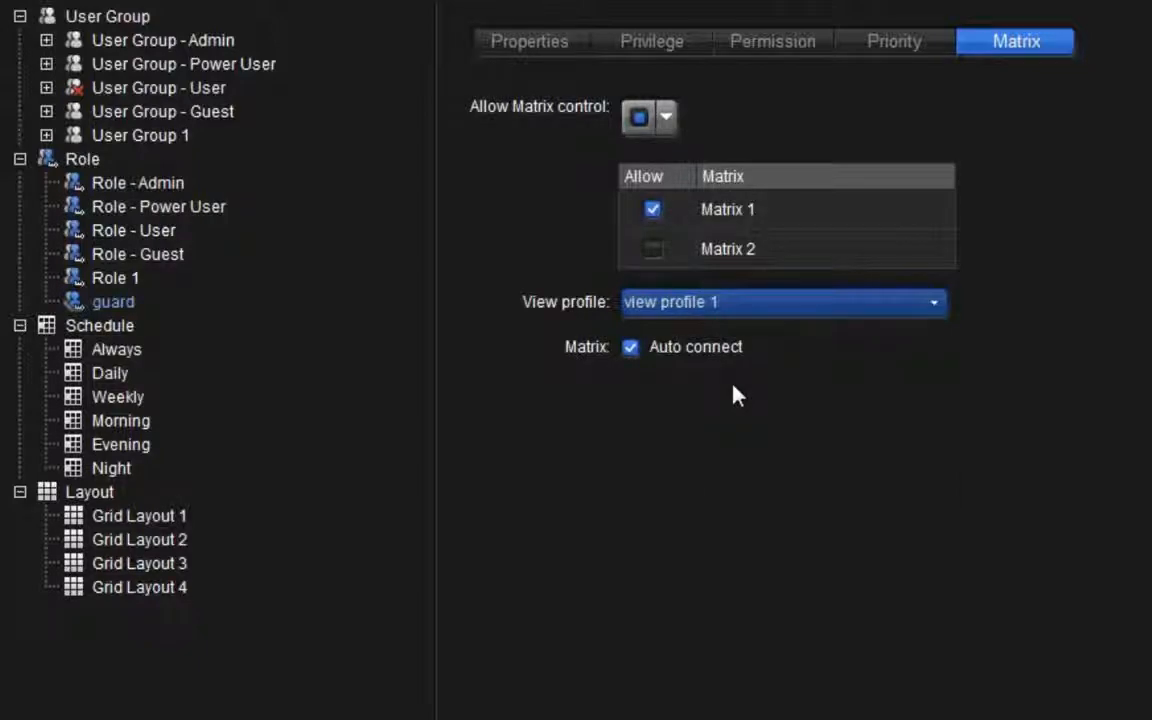
{"action": "left_click", "coordinate": [629, 362]}
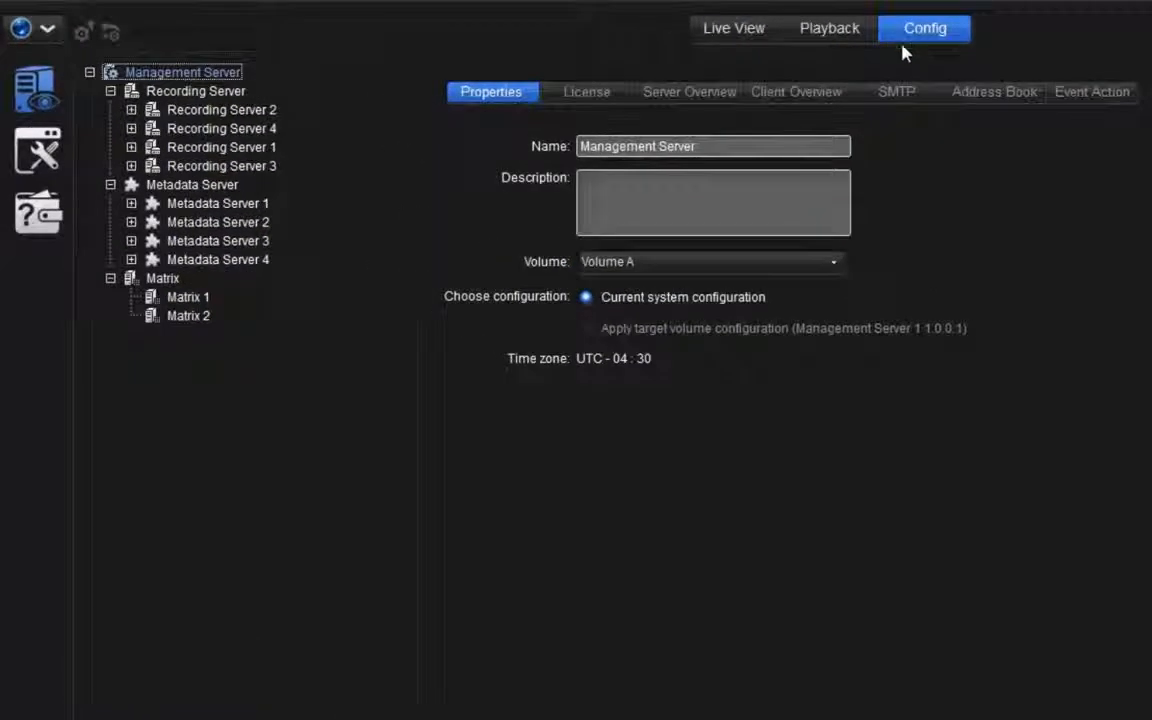
Add a new user group named guard- morning
{"action": "left_click", "coordinate": [37, 172]}
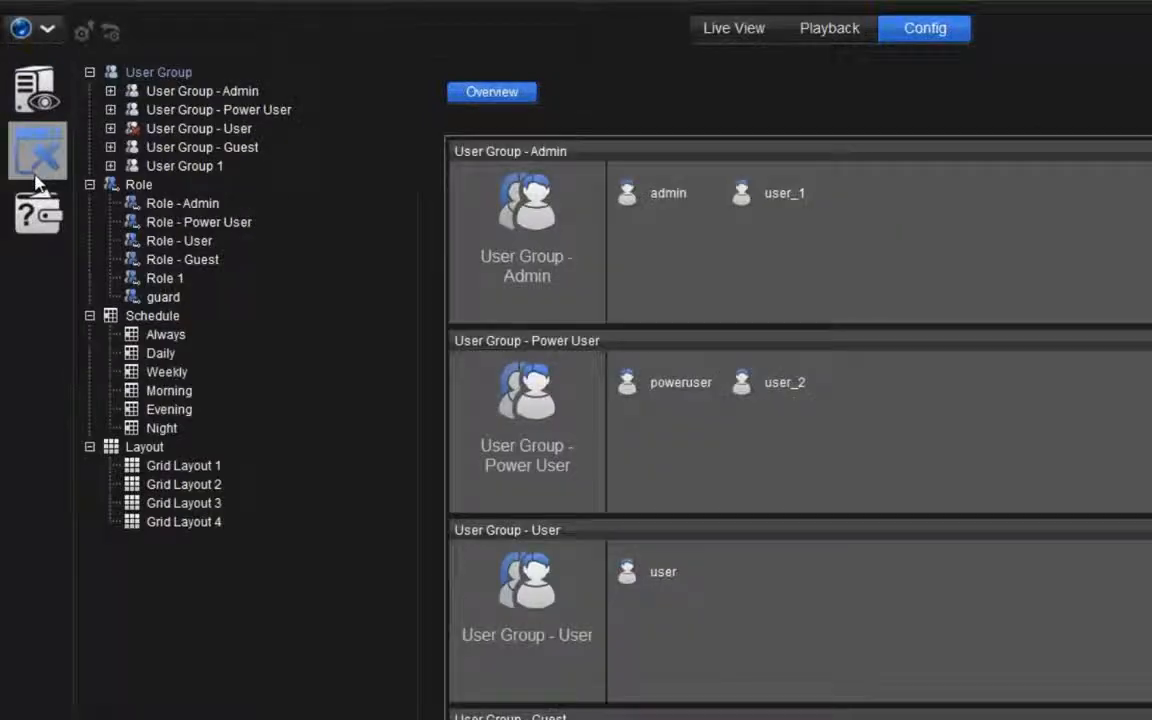
{"action": "left_click", "coordinate": [172, 75]}
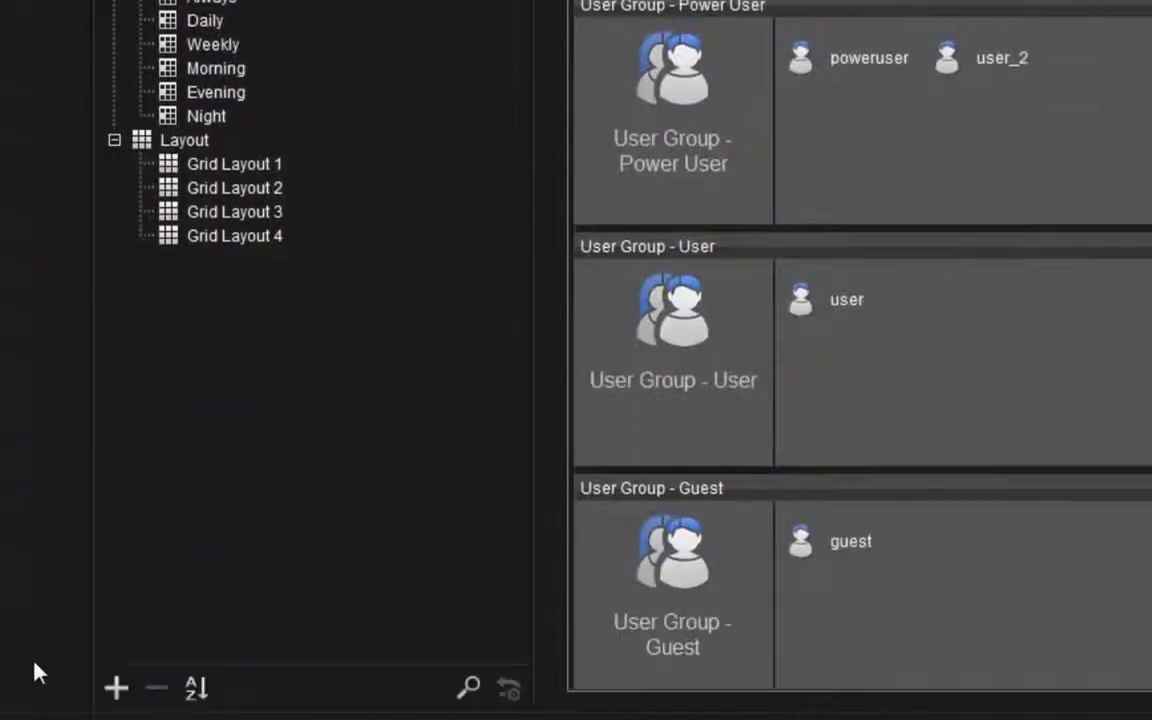
{"action": "left_click", "coordinate": [115, 688]}
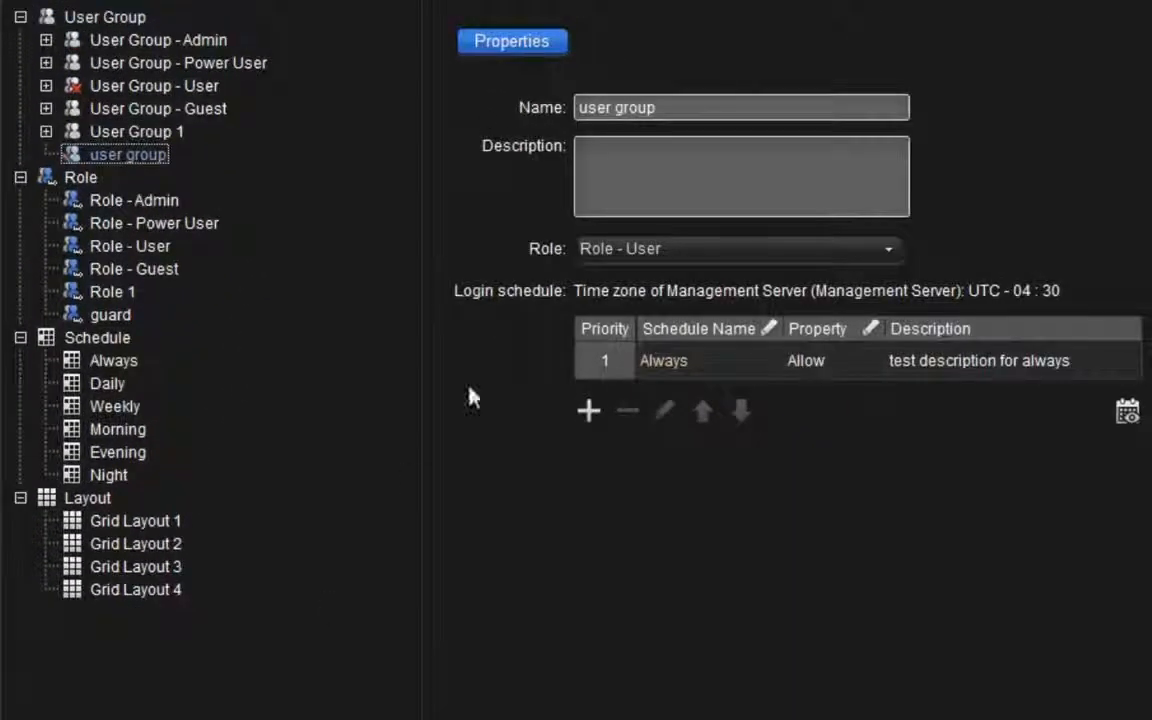
{"action": "left_click", "coordinate": [620, 107]}
{"action": "type", "text": "guard- morning"}
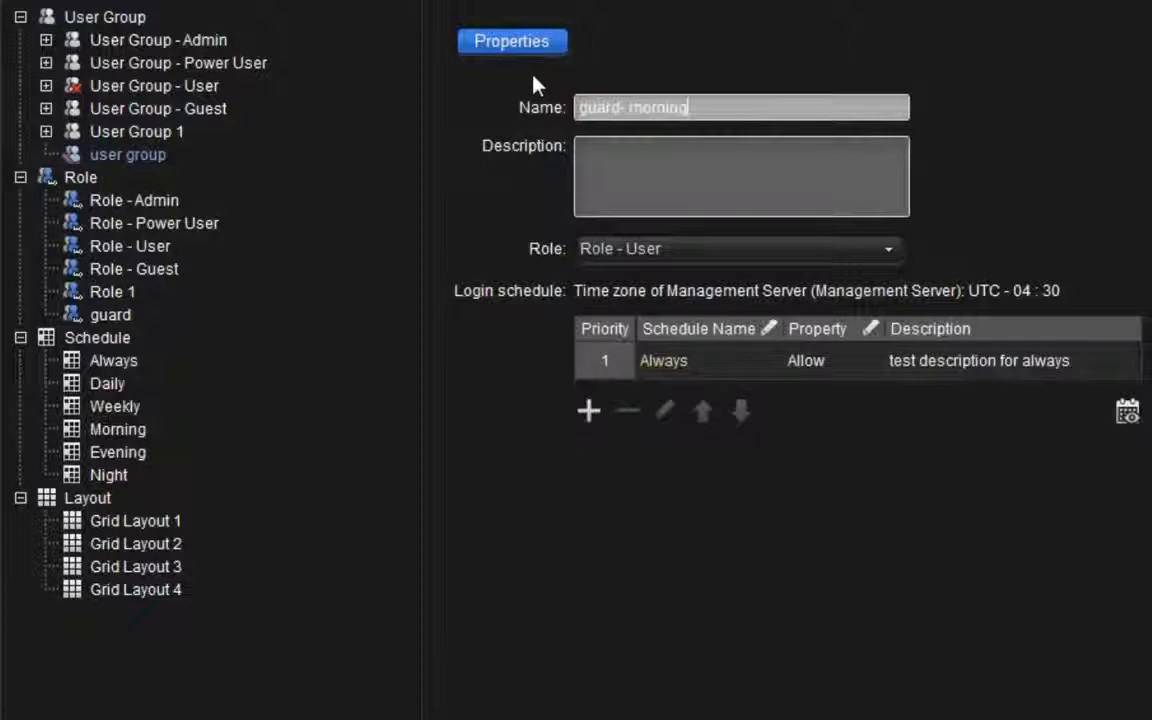
Assign the guard role and the Morning login schedule to the guard- morning user group
{"action": "left_click", "coordinate": [700, 252]}
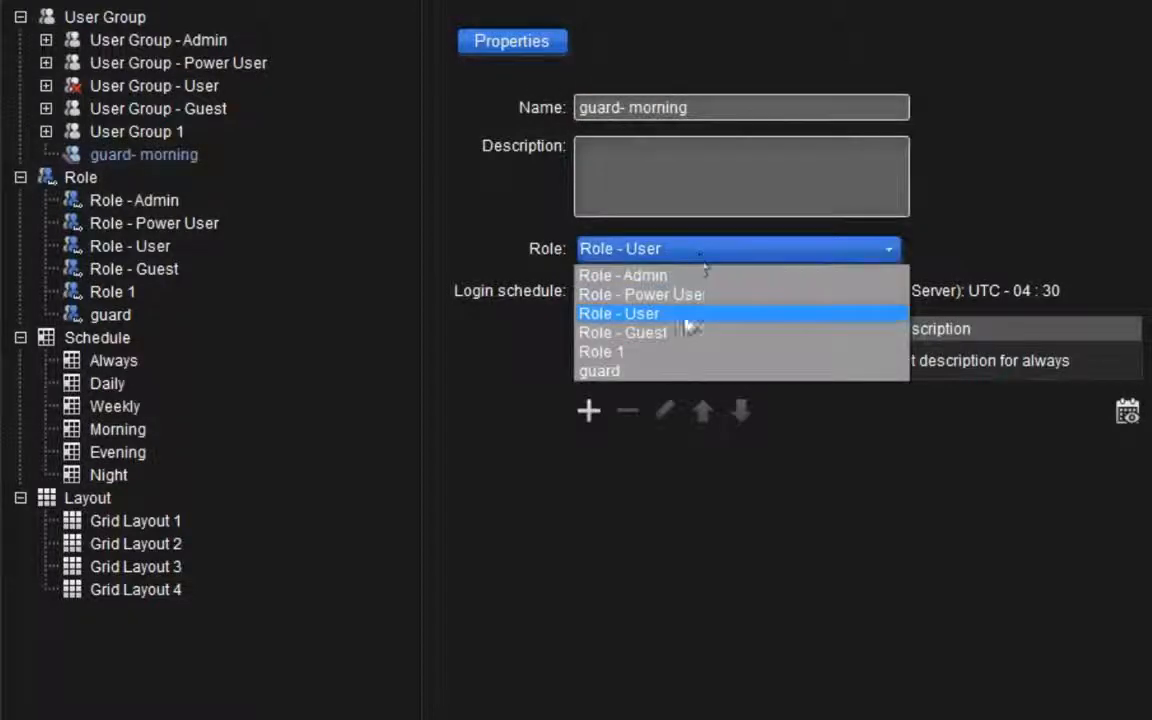
{"action": "left_click", "coordinate": [665, 373]}
{"action": "left_click", "coordinate": [668, 378]}
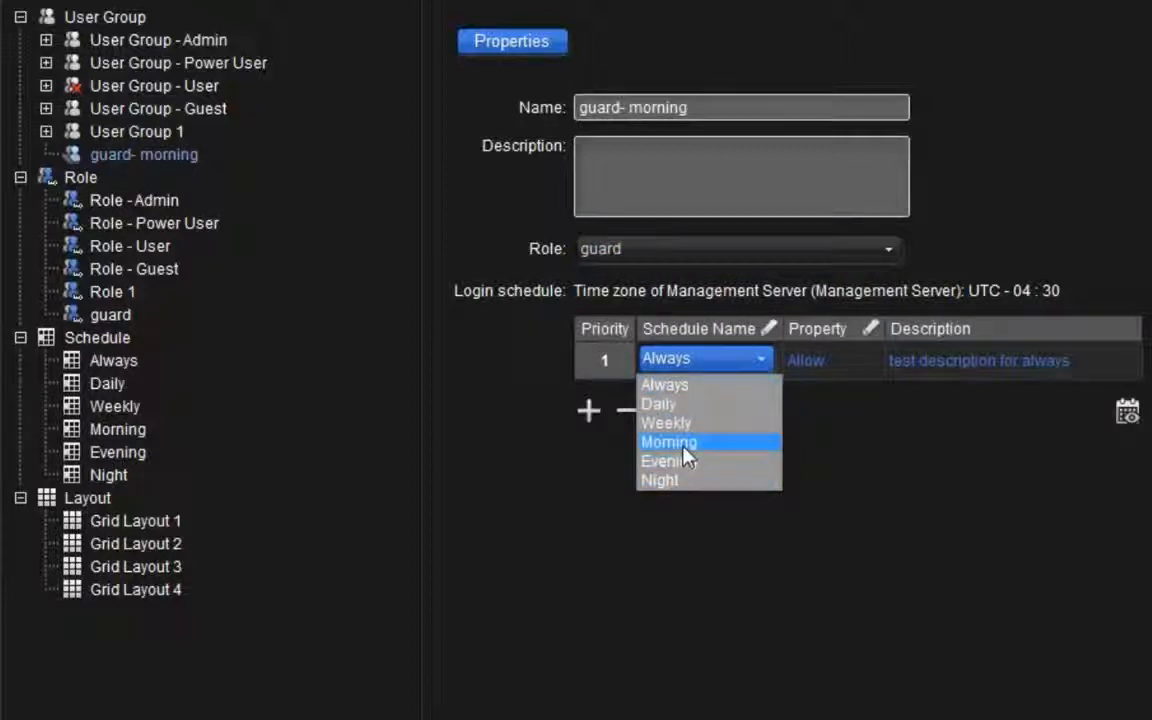
{"action": "left_click", "coordinate": [683, 444]}
{"action": "left_click", "coordinate": [137, 158]}
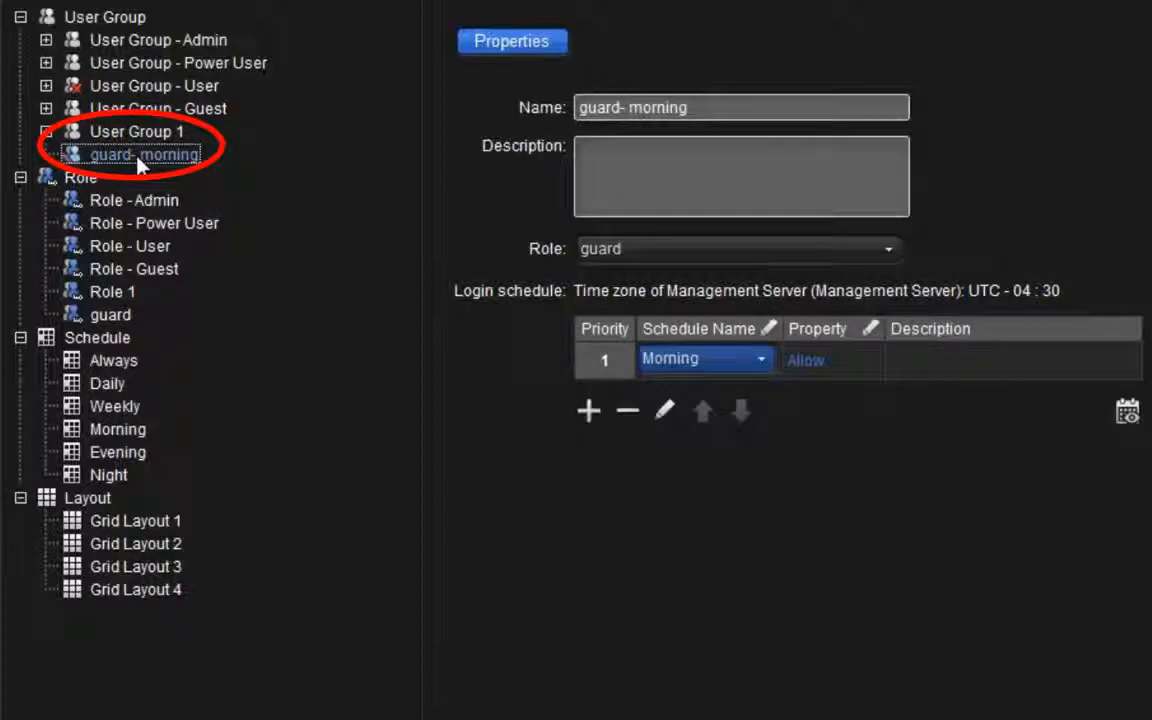
Add a new user named guard1 to the guard- morning group
{"action": "left_click", "coordinate": [18, 688]}
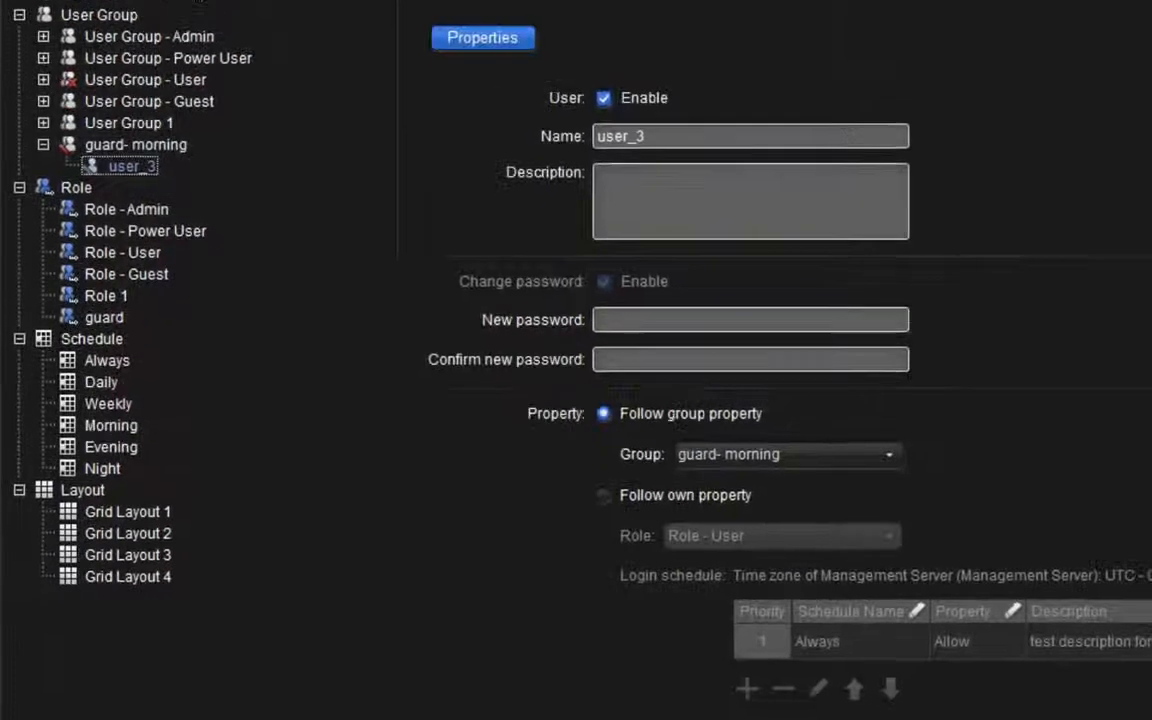
{"action": "double_click", "coordinate": [797, 131]}
{"action": "type", "text": "g"}
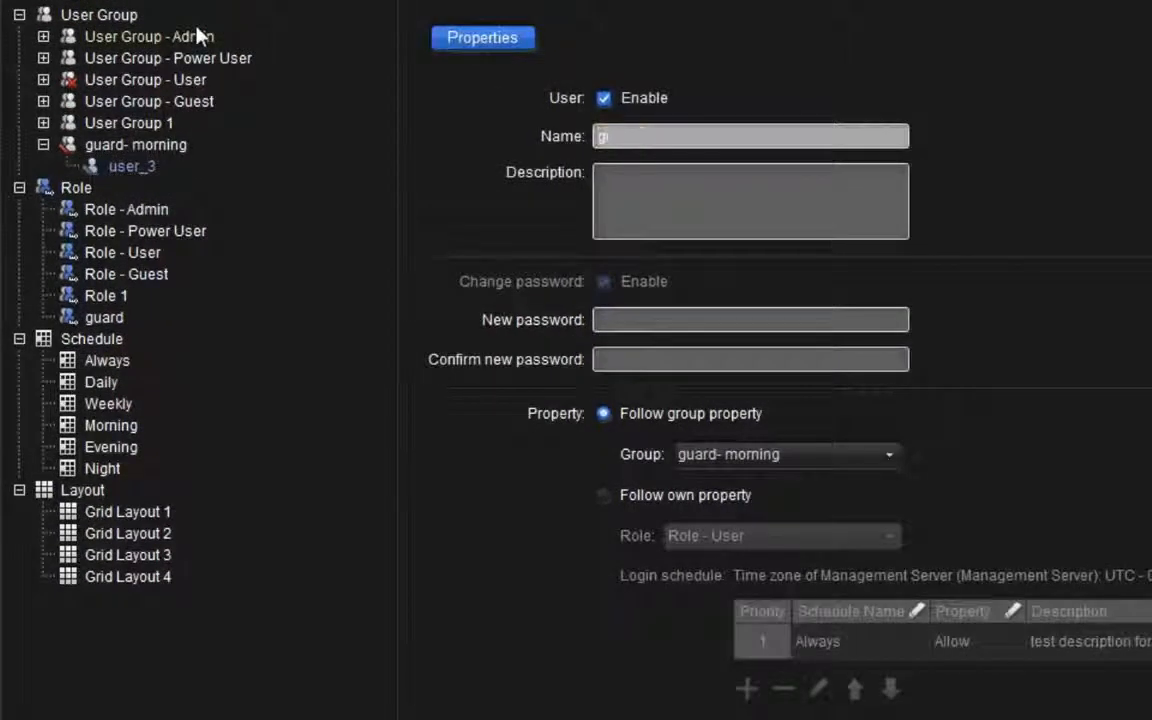
{"action": "type", "text": "uard 1"}
Set user guard1 to follow its own property and assign it the Role - Guest role
{"action": "left_click", "coordinate": [625, 319]}
{"action": "left_click", "coordinate": [625, 357]}
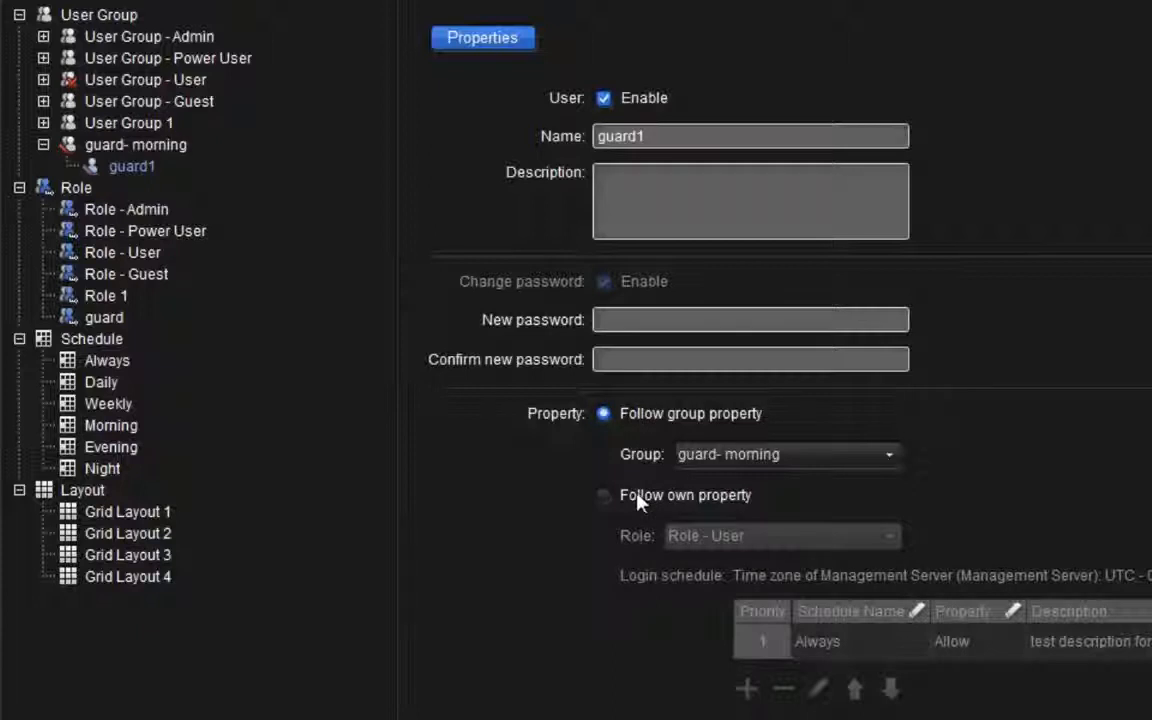
{"action": "left_click", "coordinate": [605, 495]}
{"action": "left_click", "coordinate": [690, 537]}
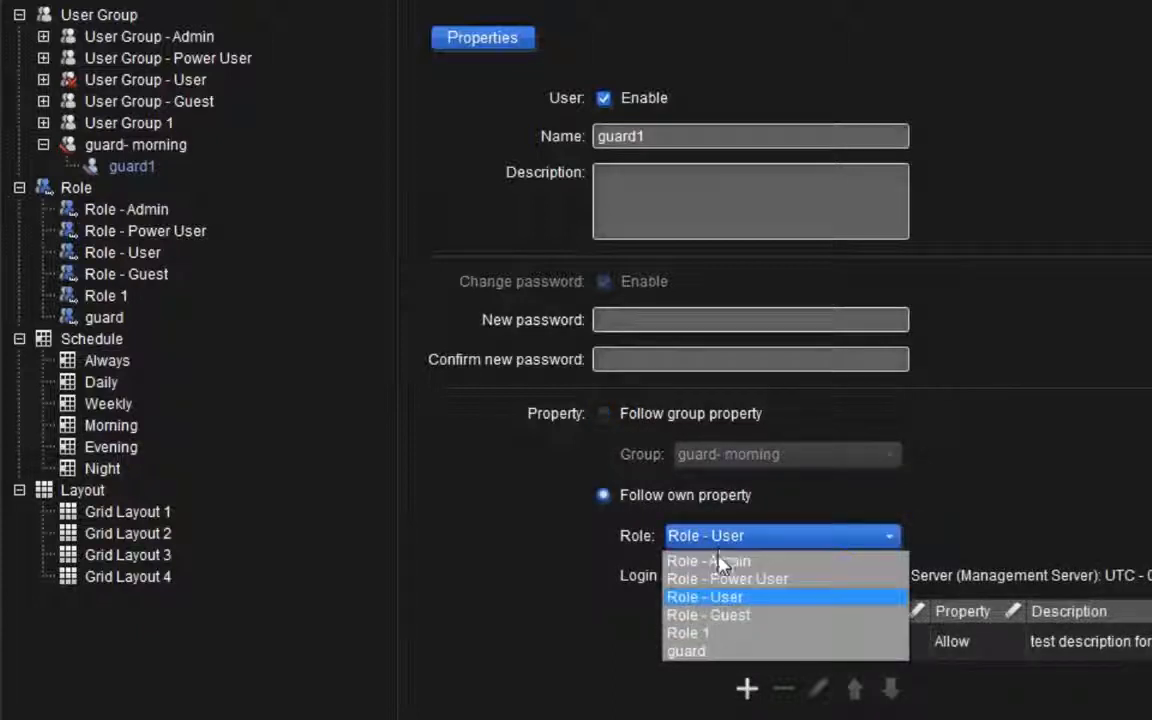
{"action": "left_click", "coordinate": [720, 615]}
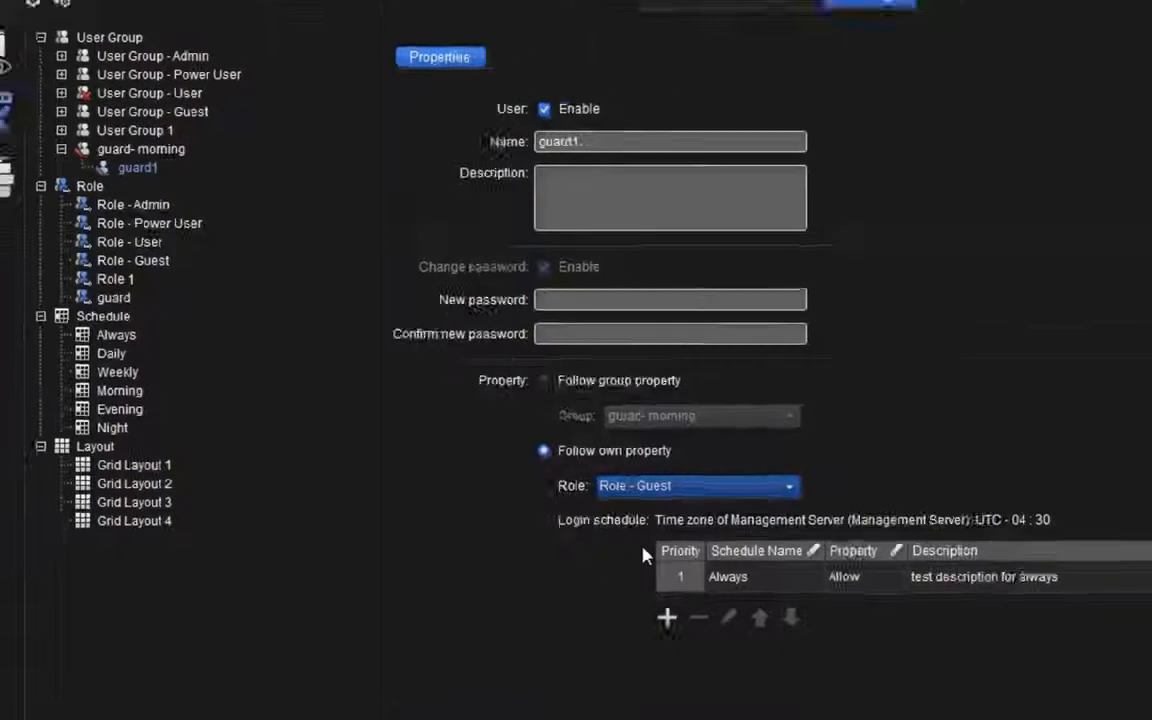